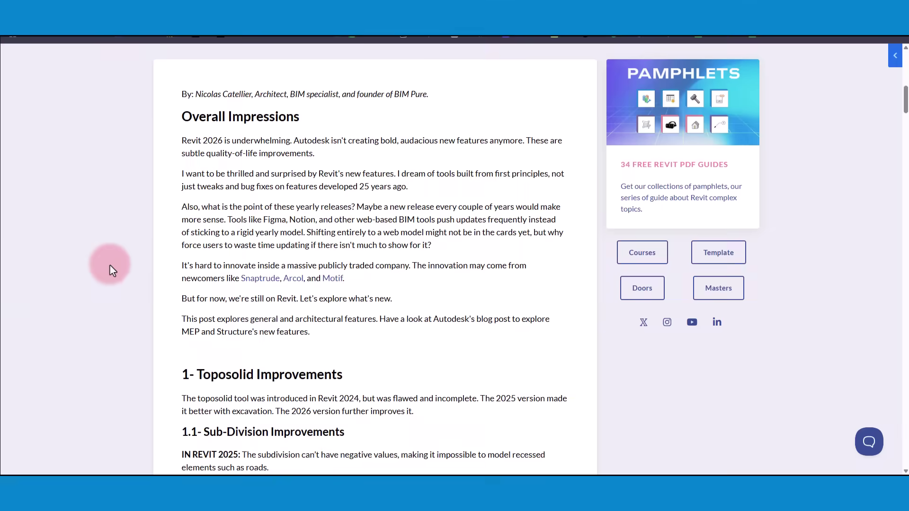
- Scroll the Revit 2026 review down to Overall Impressions and Toposolid Improvements
{"action": "scroll", "coordinate": [110, 265], "scroll_direction": "down", "scroll_amount": 9}
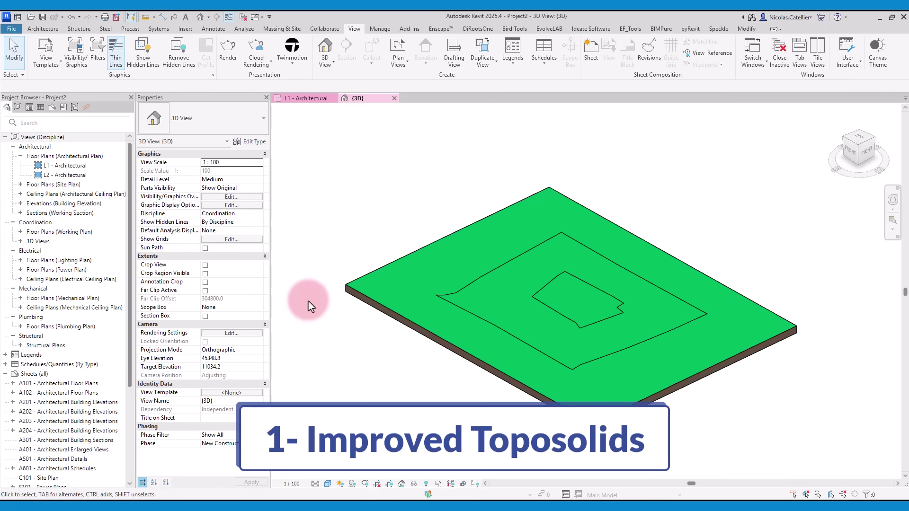
- Sketch a new rectangular strip sub-division across the toposolid
{"action": "left_click", "coordinate": [375, 305]}
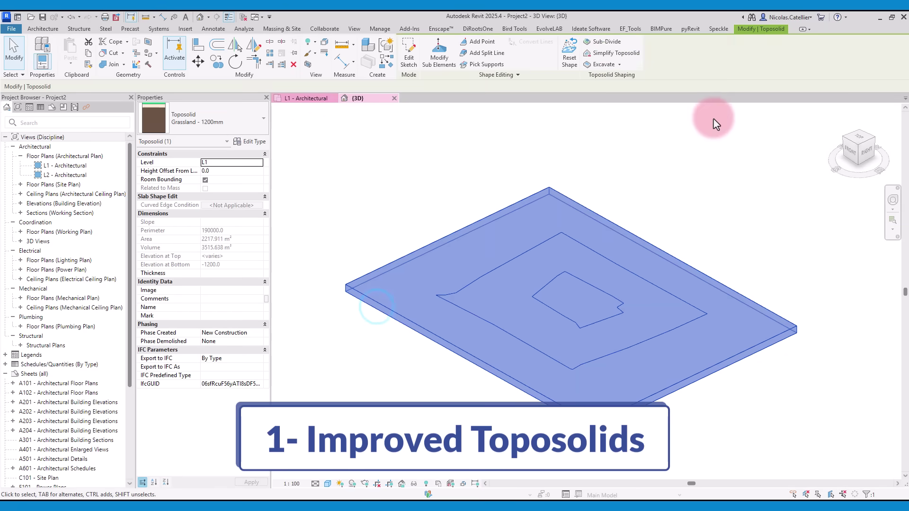
{"action": "left_click", "coordinate": [600, 41]}
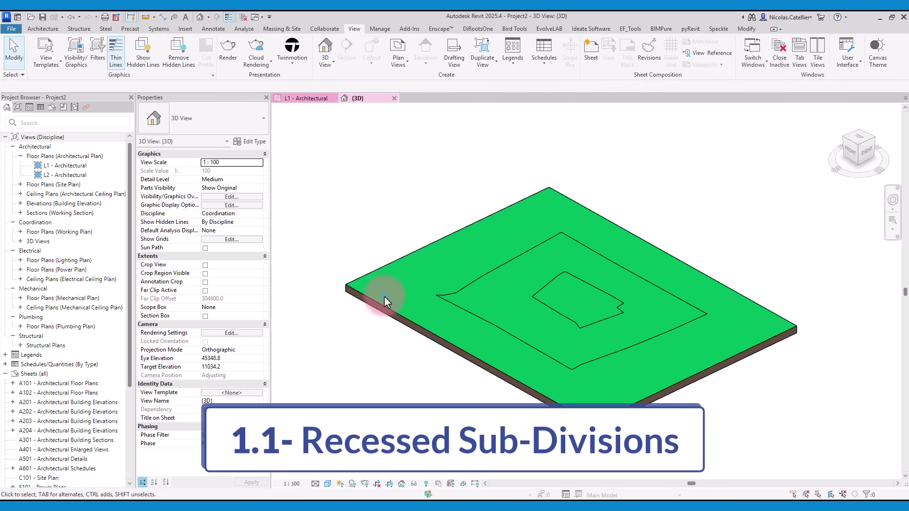
{"action": "left_click", "coordinate": [384, 296]}
{"action": "left_click", "coordinate": [600, 43]}
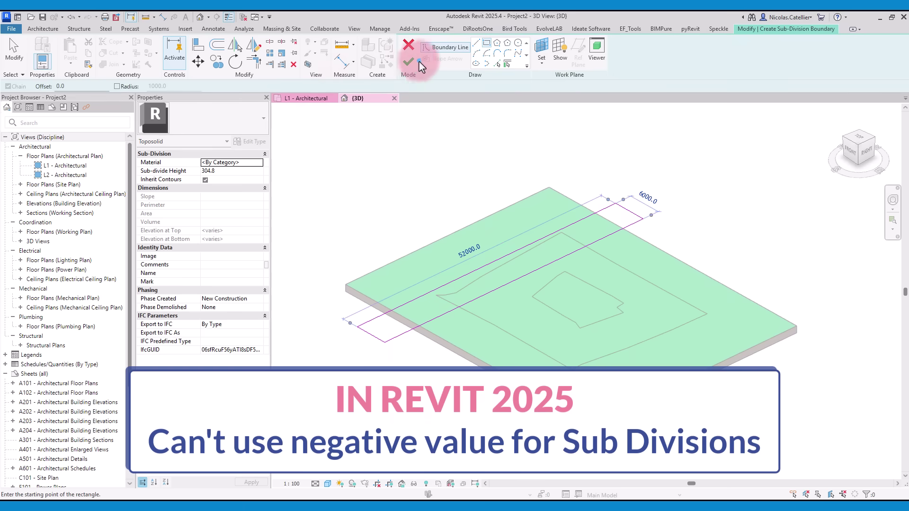
- Try a -150 sub-divide height; Revit rejects it and keeps 304.8
{"action": "left_click", "coordinate": [407, 62]}
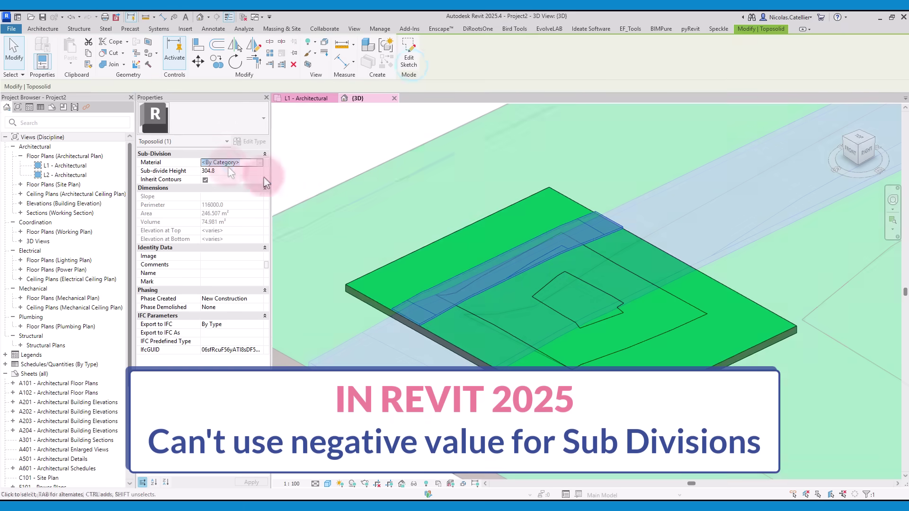
{"action": "left_click", "coordinate": [227, 163]}
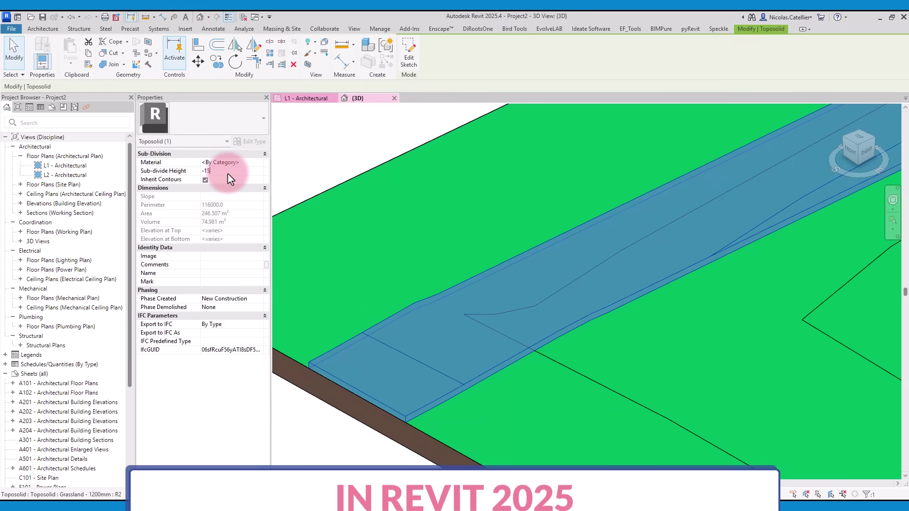
{"action": "type", "text": "-150"}
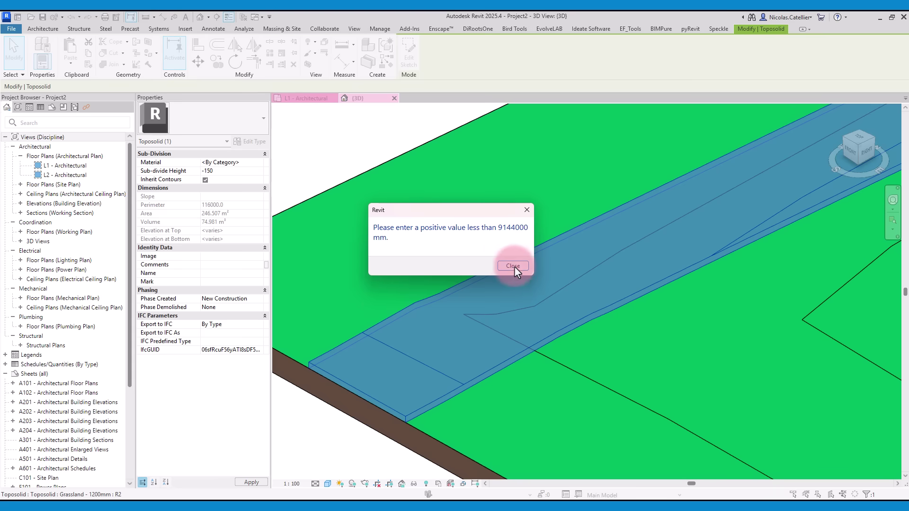
{"action": "left_click", "coordinate": [512, 266]}
{"action": "left_click", "coordinate": [325, 438]}
{"action": "left_click", "coordinate": [373, 338]}
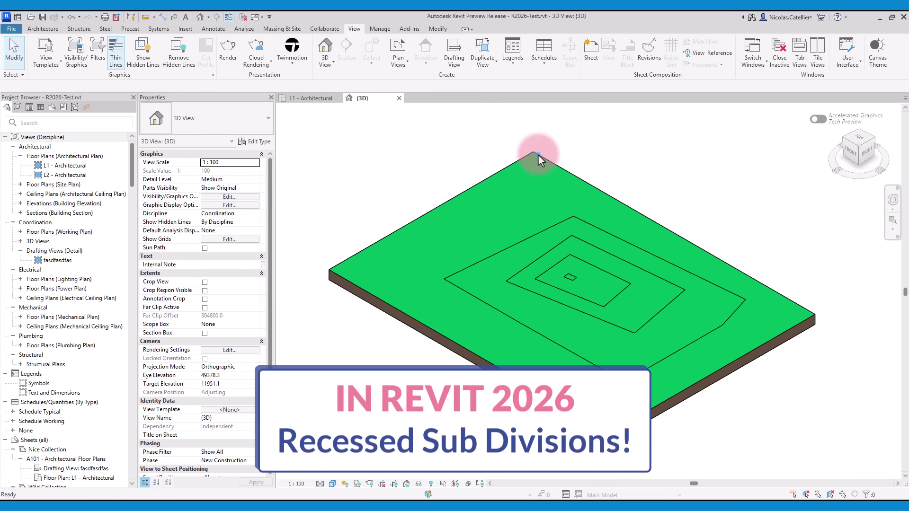
- Add a rectangular asphalt sub-division with a -150 sub-divide offset, recessing it
{"action": "left_click", "coordinate": [538, 155]}
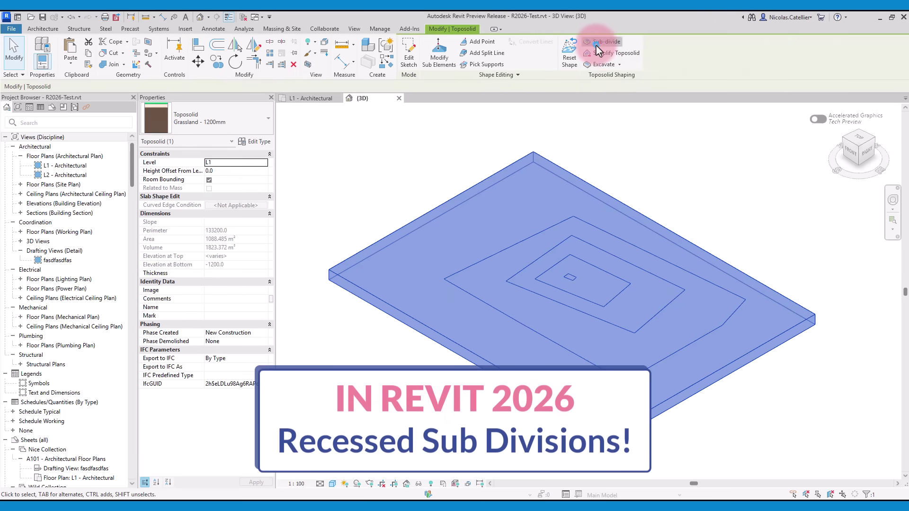
{"action": "left_click", "coordinate": [597, 47]}
{"action": "left_click", "coordinate": [486, 43]}
{"action": "left_click", "coordinate": [555, 158]}
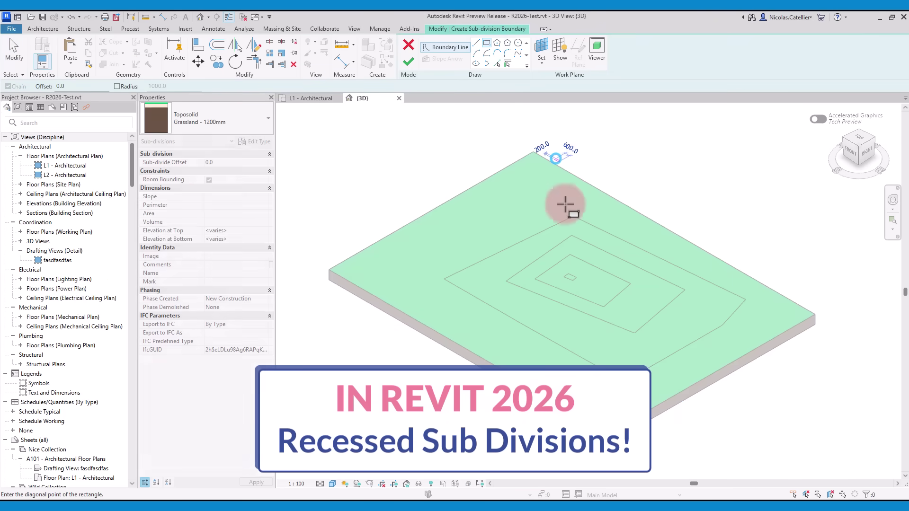
{"action": "left_click", "coordinate": [375, 304]}
{"action": "scroll", "coordinate": [308, 247], "scroll_direction": "up", "scroll_amount": 5}
{"action": "left_click", "coordinate": [229, 162]}
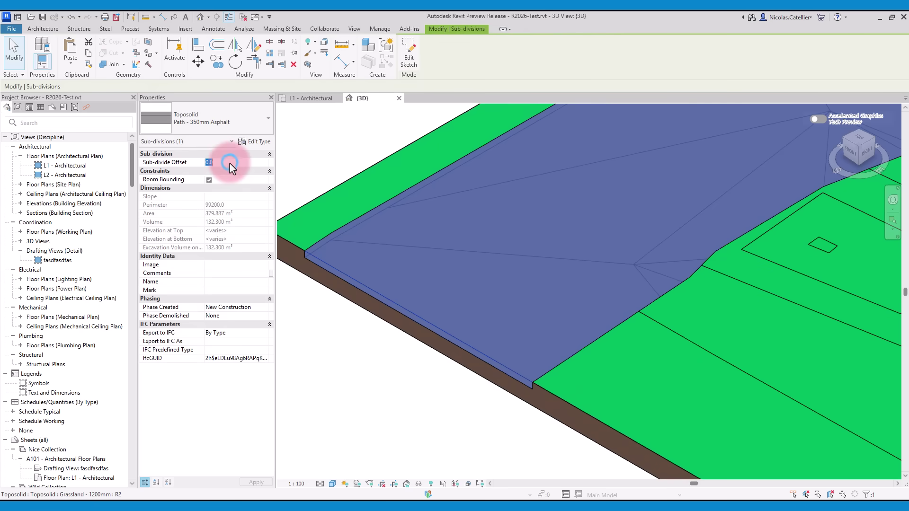
{"action": "type", "text": "-150"}
{"action": "left_click", "coordinate": [304, 314]}
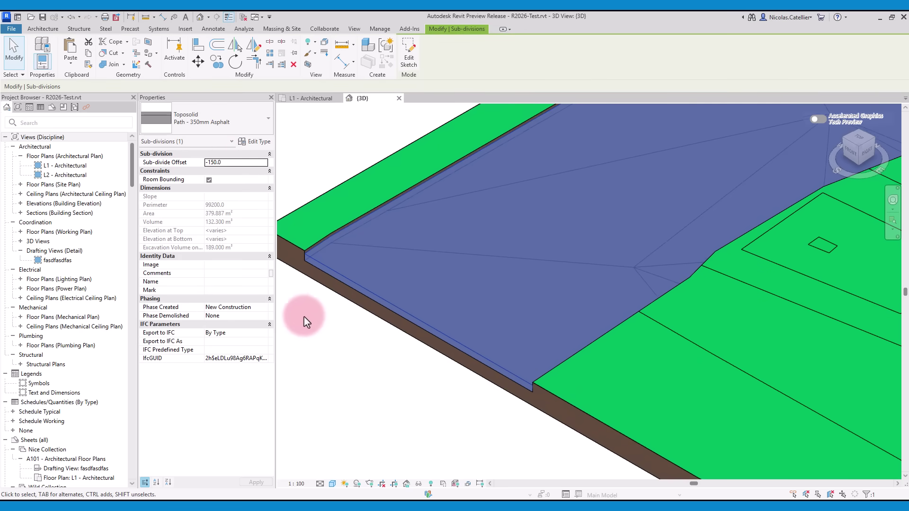
{"action": "scroll", "coordinate": [402, 389], "scroll_direction": "down", "scroll_amount": 3}
{"action": "middle_click_drag", "start_coordinate": [382, 384], "coordinate": [393, 395]}
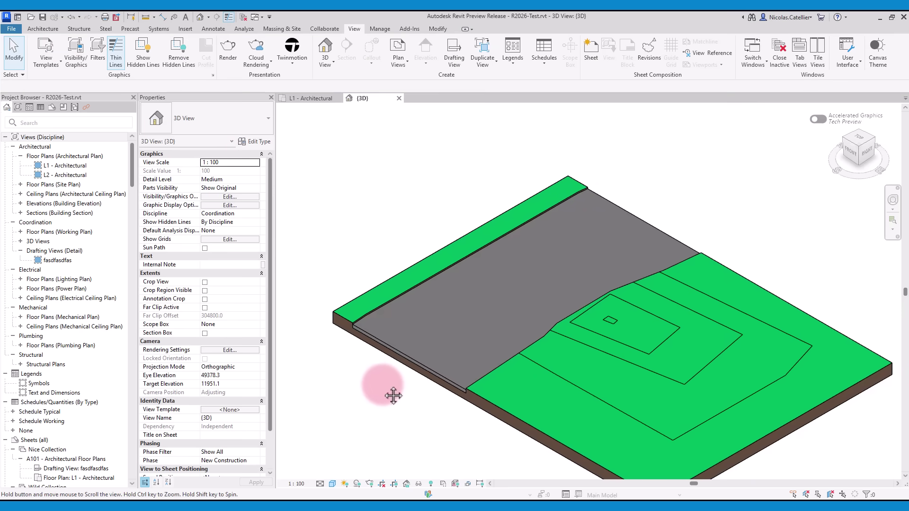
- Change the road-side band to Path - 350mm Concrete with a 150 offset
{"action": "left_click", "coordinate": [411, 199]}
{"action": "left_click", "coordinate": [186, 119]}
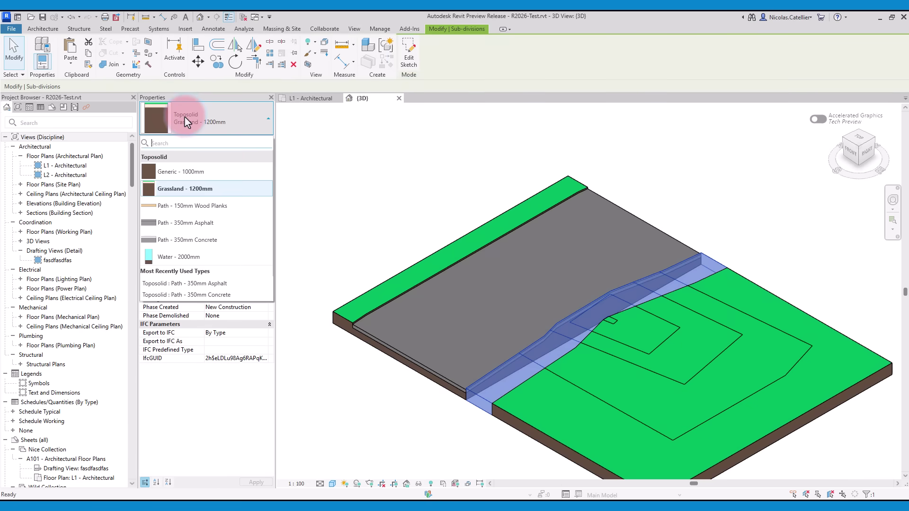
{"action": "left_click", "coordinate": [219, 234]}
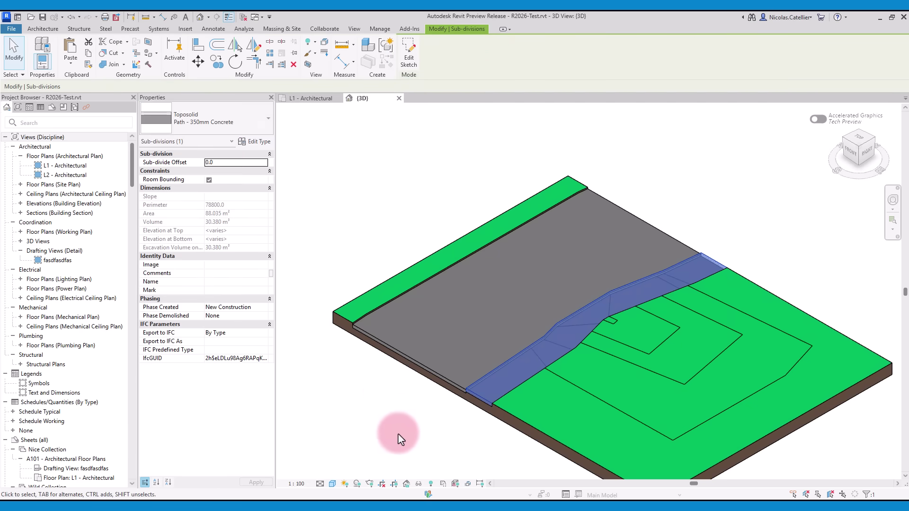
{"action": "left_click", "coordinate": [242, 163]}
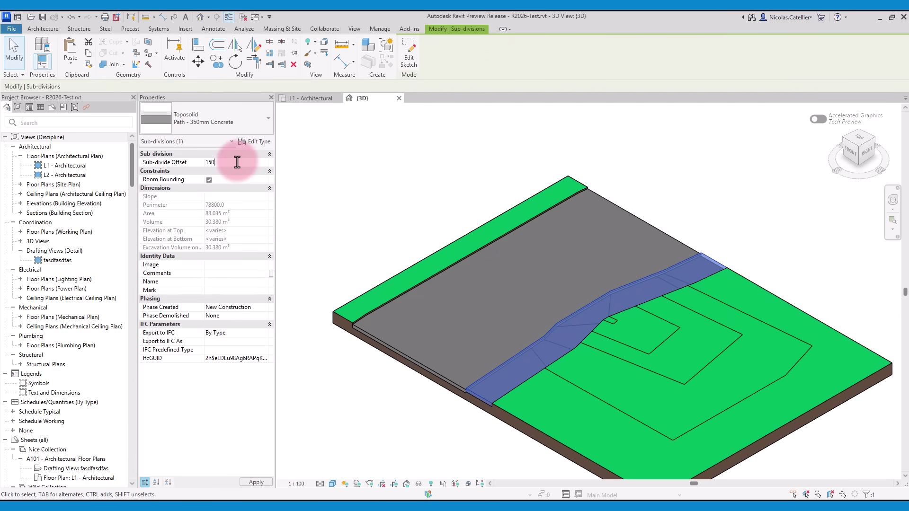
{"action": "left_click", "coordinate": [376, 399]}
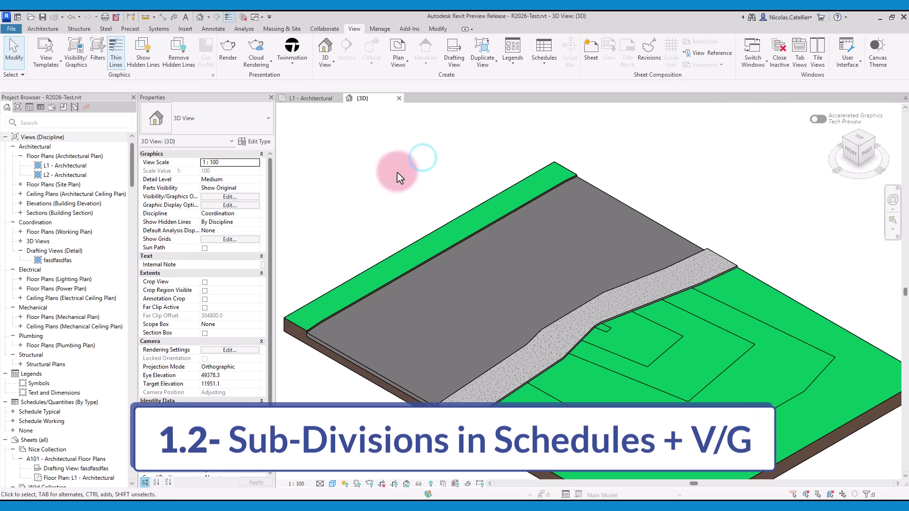
- Hide toposolid sub-divisions in Visibility/Graphics (VG), then turn them back on
{"action": "key", "text": "v"}
{"action": "key", "text": "g"}
{"action": "left_click", "coordinate": [165, 292]}
{"action": "left_click", "coordinate": [439, 368]}
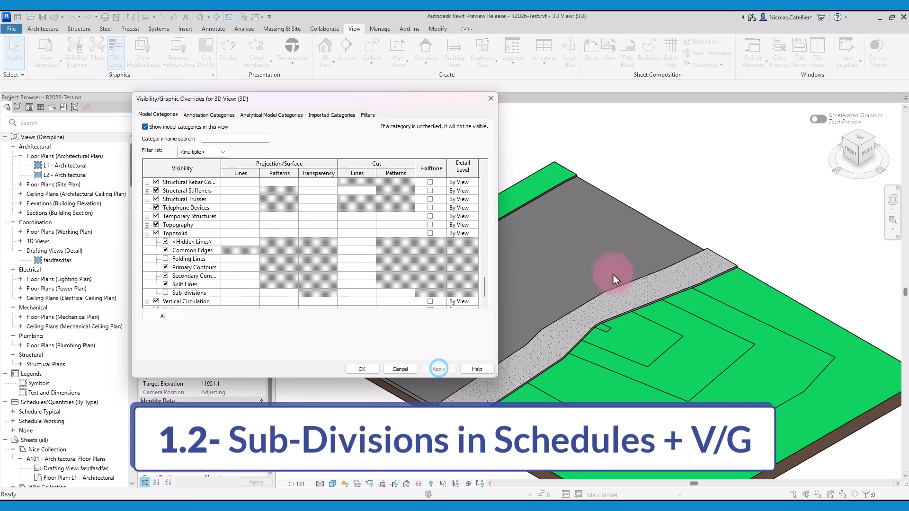
{"action": "left_click", "coordinate": [166, 293]}
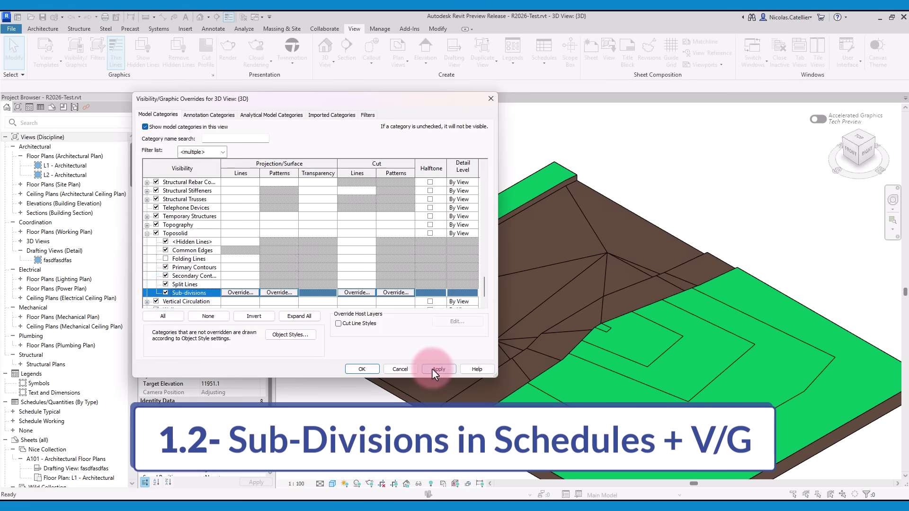
{"action": "left_click", "coordinate": [438, 369]}
{"action": "left_click", "coordinate": [361, 369]}
- Create a Toposolid Sub-divisions schedule and add the Family and Type field
{"action": "left_click", "coordinate": [549, 70]}
{"action": "left_click", "coordinate": [532, 90]}
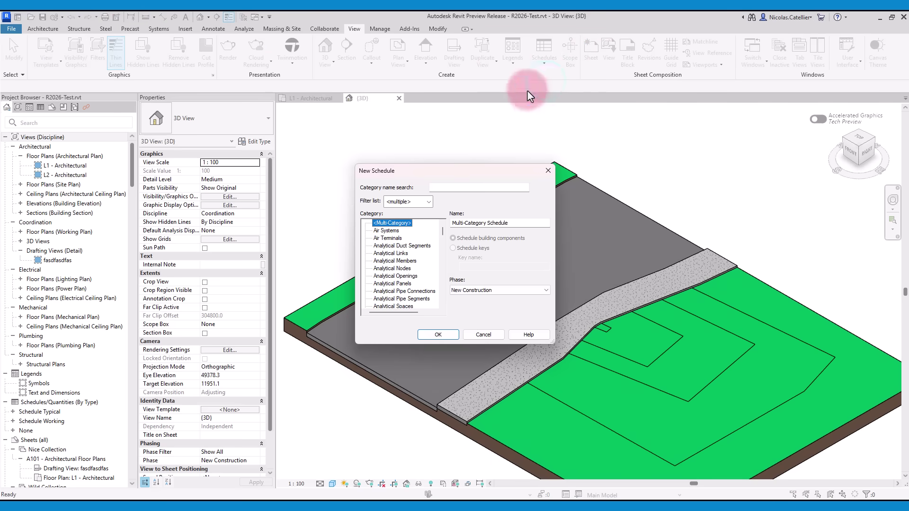
{"action": "scroll", "coordinate": [402, 265], "scroll_direction": "down", "scroll_amount": 10}
{"action": "left_click", "coordinate": [365, 291]}
{"action": "left_click", "coordinate": [397, 299]}
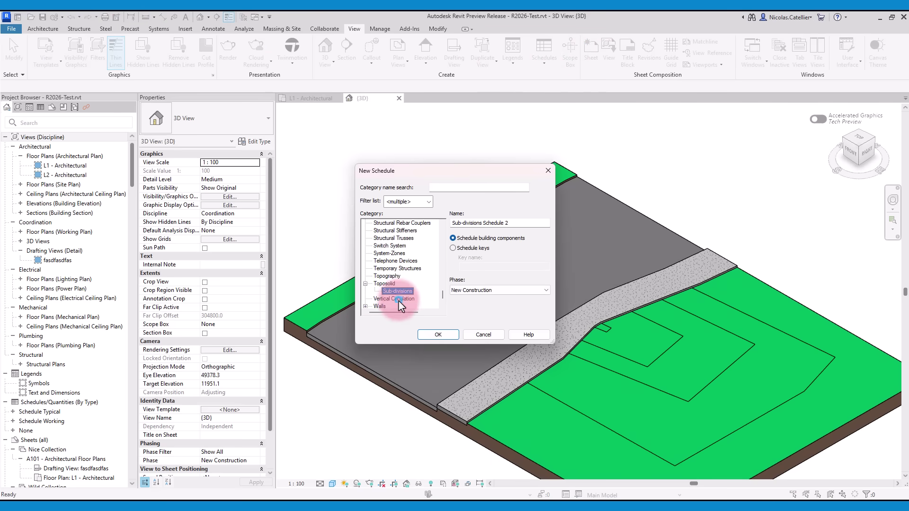
{"action": "left_click", "coordinate": [433, 337]}
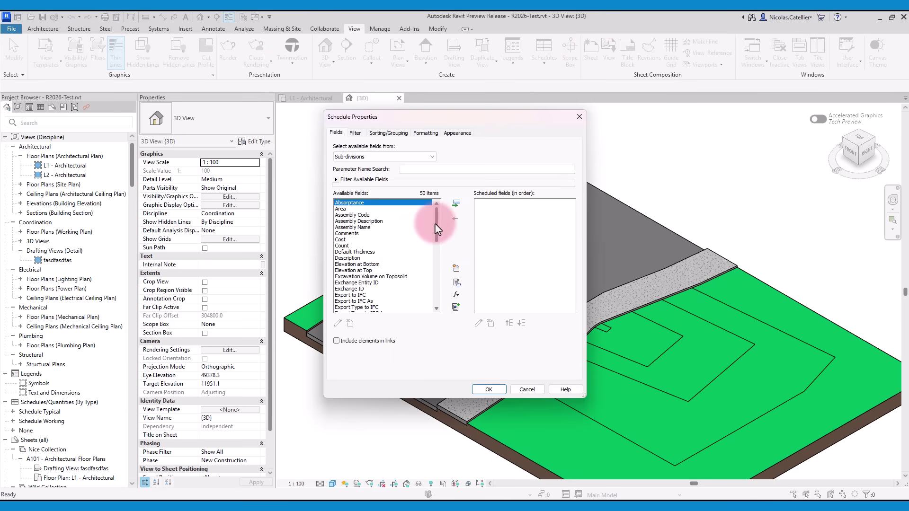
{"action": "left_click_drag", "start_coordinate": [437, 230], "coordinate": [437, 240]}
{"action": "left_click", "coordinate": [359, 270]}
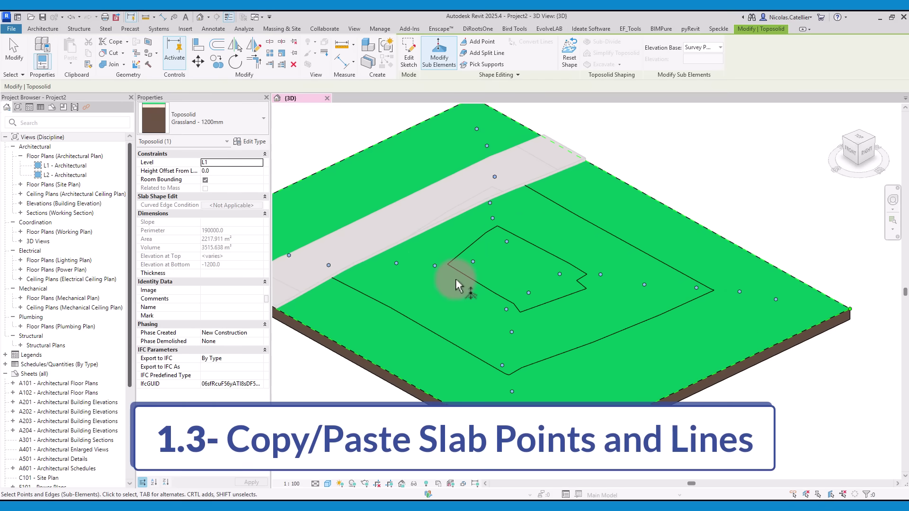
- Select five topo points in the inner area and try copying them
{"action": "scroll", "coordinate": [458, 243], "scroll_direction": "up", "scroll_amount": 2}
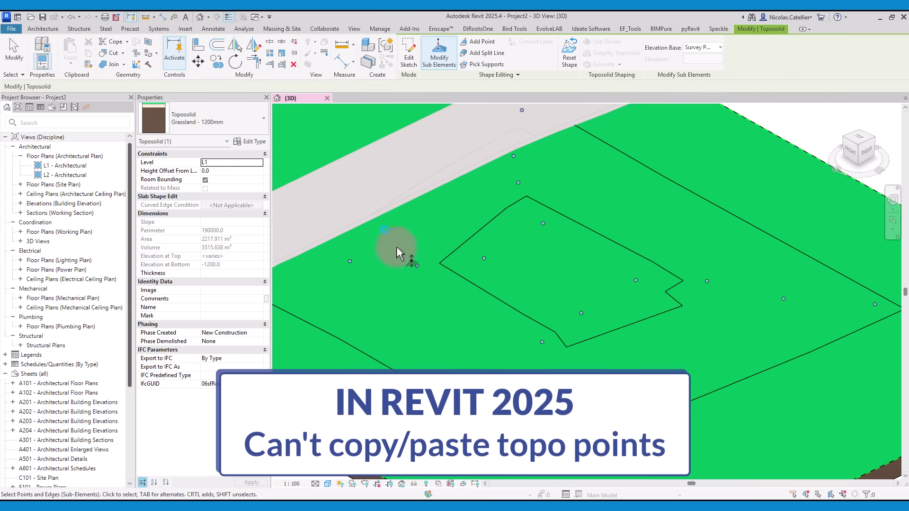
{"action": "left_click_drag", "start_coordinate": [653, 368], "coordinate": [642, 364]}
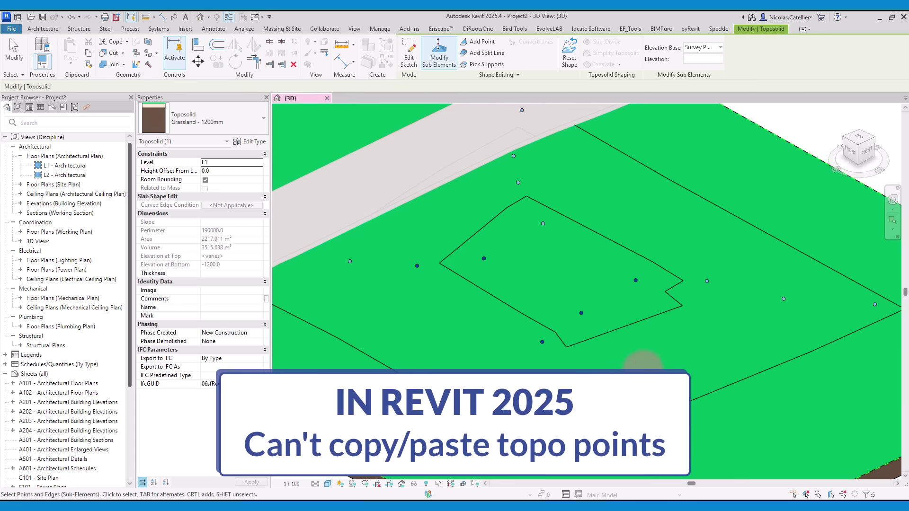
{"action": "key", "text": "ctrl+c"}
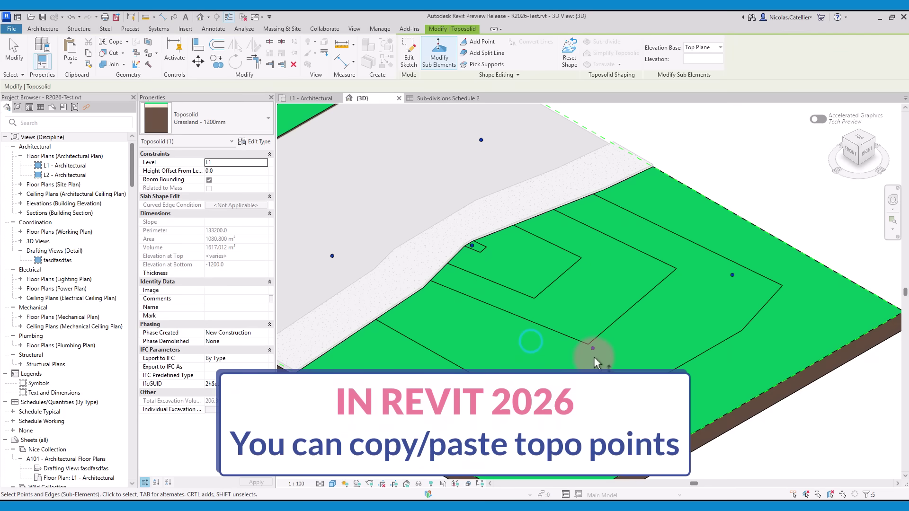
- Copy a single topo point and paste it at three new spots on the toposolid
{"action": "scroll", "coordinate": [594, 356], "scroll_direction": "up", "scroll_amount": 3}
{"action": "left_click", "coordinate": [593, 344]}
{"action": "key", "text": "ctrl+c"}
{"action": "key", "text": "ctrl+v"}
{"action": "left_click", "coordinate": [606, 261]}
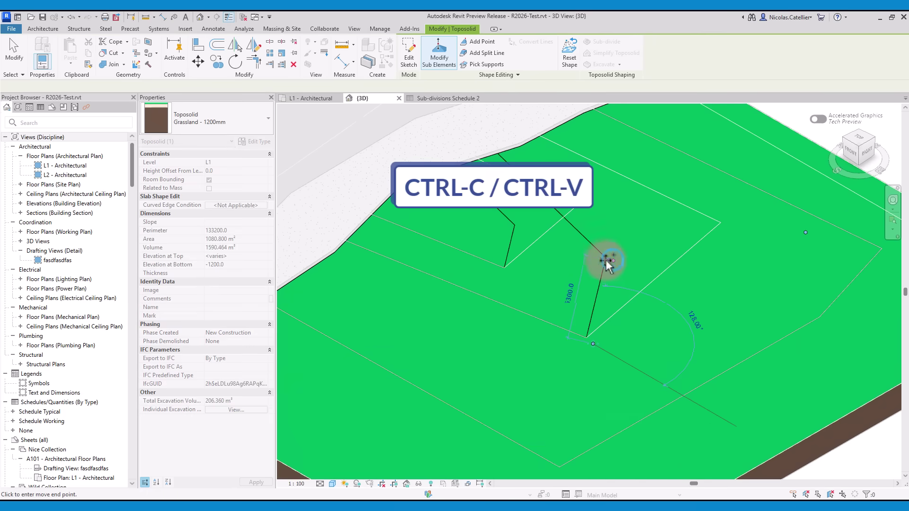
{"action": "left_click", "coordinate": [434, 289]}
{"action": "left_click", "coordinate": [698, 181]}
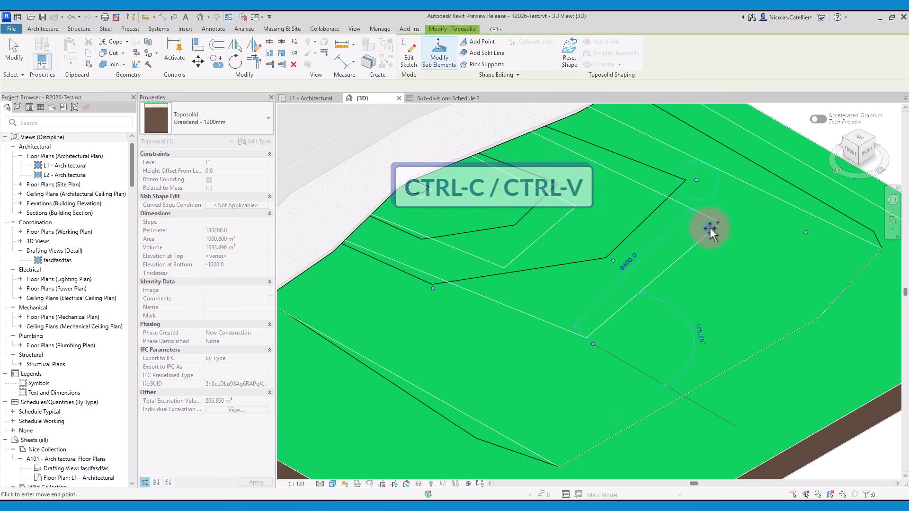
- Read the cut element's 63.147 m³ excavation volume and open Topography Cut Void Stability
{"action": "scroll", "coordinate": [809, 308], "scroll_direction": "down", "scroll_amount": 4}
{"action": "key", "text": "Escape"}
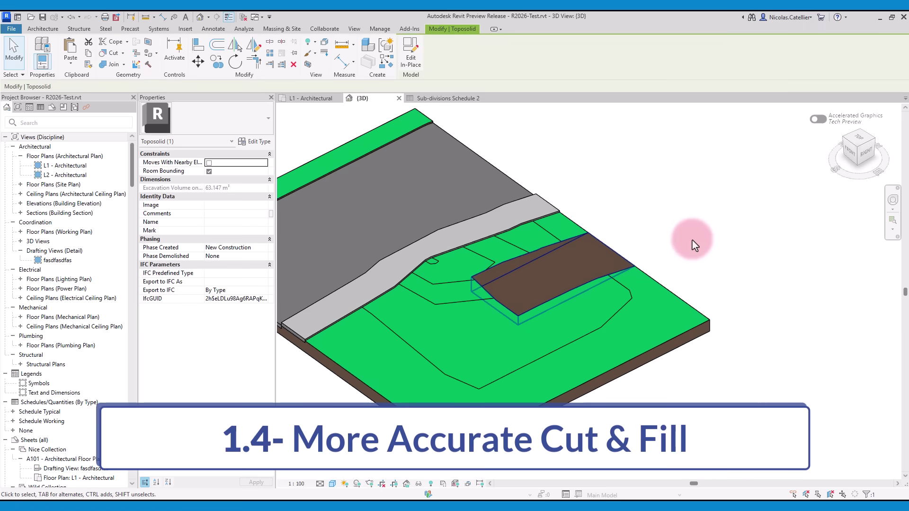
{"action": "key", "text": "Escape"}
{"action": "left_click", "coordinate": [575, 237]}
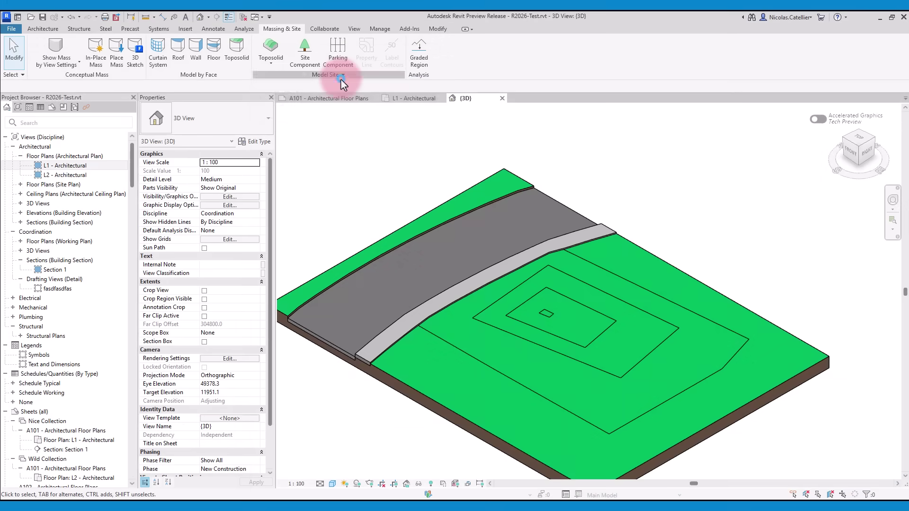
{"action": "left_click", "coordinate": [339, 77]}
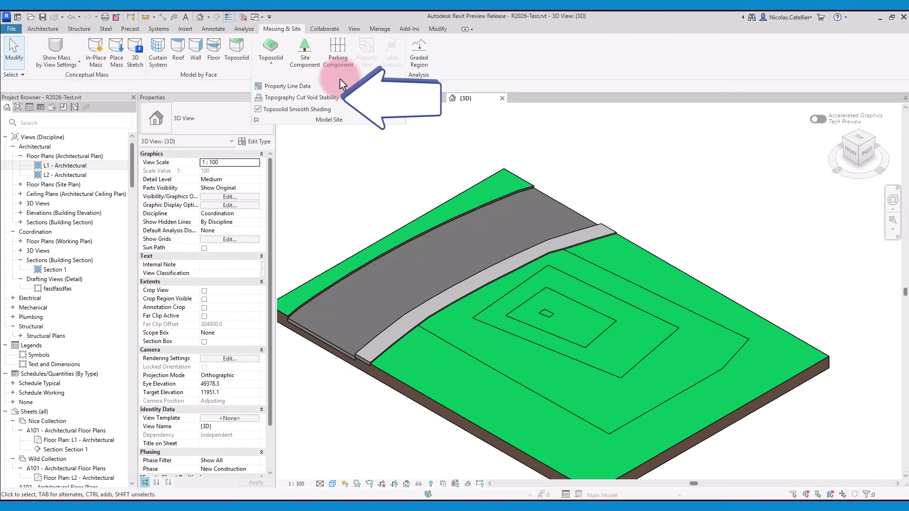
{"action": "left_click", "coordinate": [325, 97]}
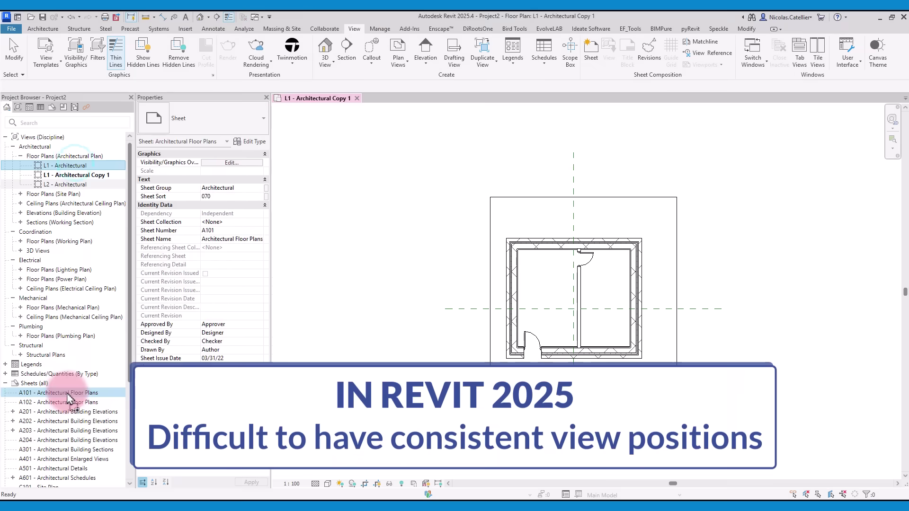
- Drop the L1 - Architectural plan onto sheet A101 near its lower-left corner
{"action": "double_click", "coordinate": [61, 392]}
{"action": "left_click_drag", "start_coordinate": [71, 165], "coordinate": [506, 353]}
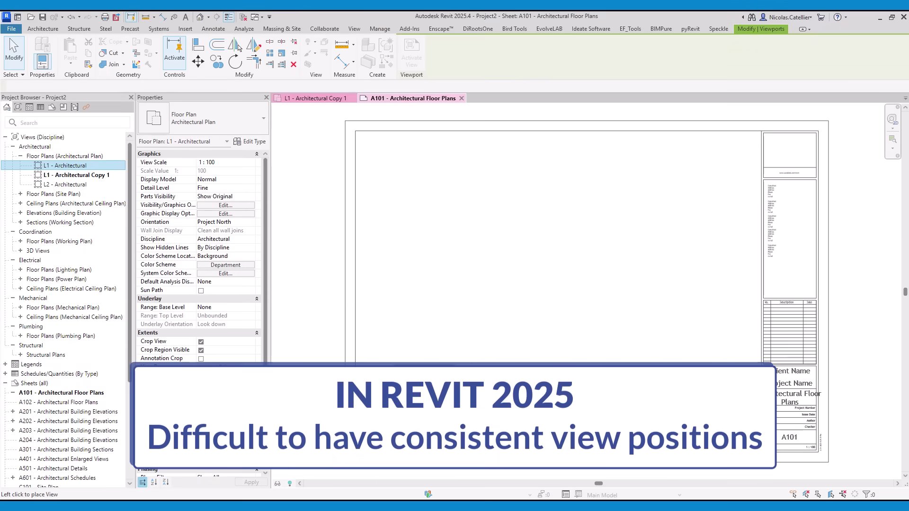
{"action": "left_click", "coordinate": [406, 405]}
{"action": "left_click", "coordinate": [536, 414]}
{"action": "scroll", "coordinate": [335, 471], "scroll_direction": "up", "scroll_amount": 2}
{"action": "left_click", "coordinate": [430, 369]}
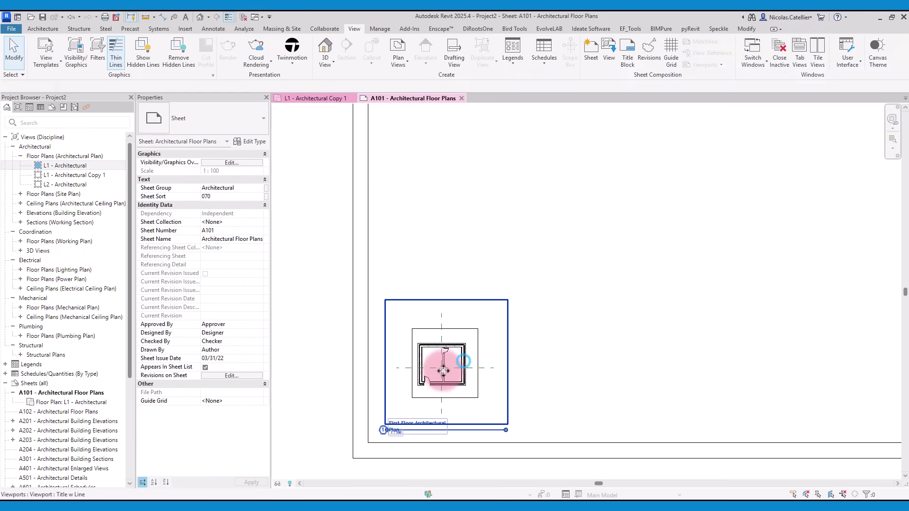
{"action": "left_click_drag", "start_coordinate": [66, 137], "coordinate": [433, 381]}
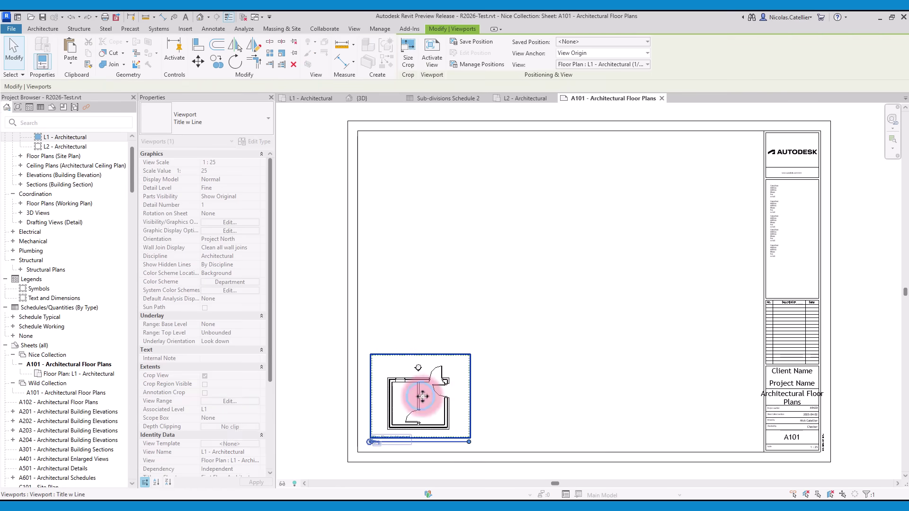
- Save the L1 viewport's placement on A101 as position 'BP Position2'
{"action": "left_click", "coordinate": [420, 396]}
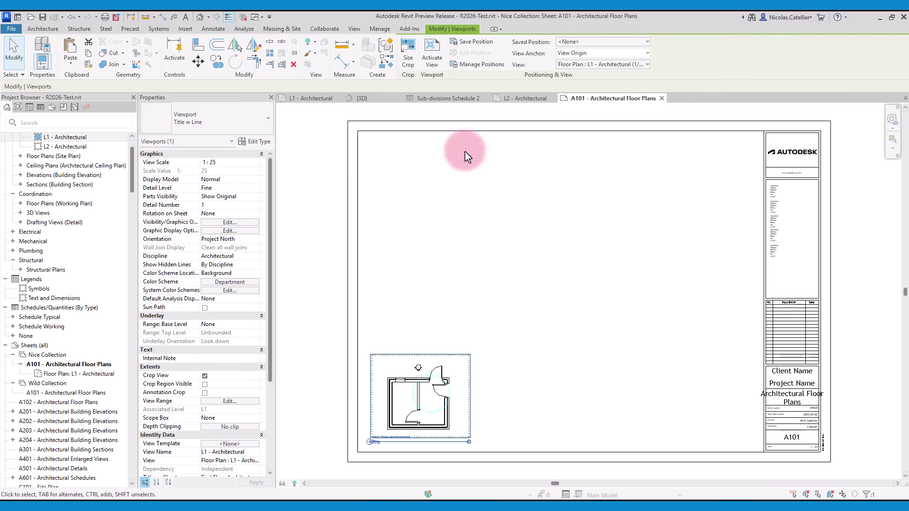
{"action": "left_click", "coordinate": [466, 42]}
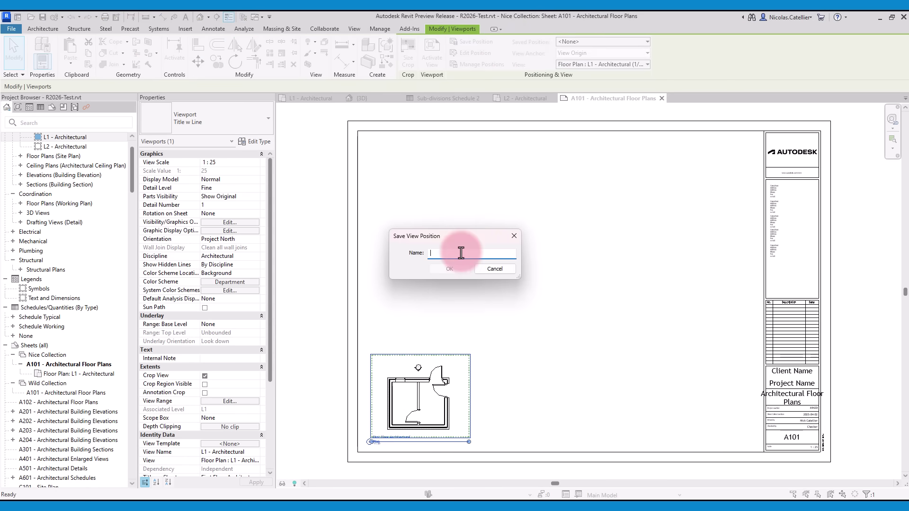
{"action": "type", "text": "BP Position2"}
{"action": "key", "text": "Return"}
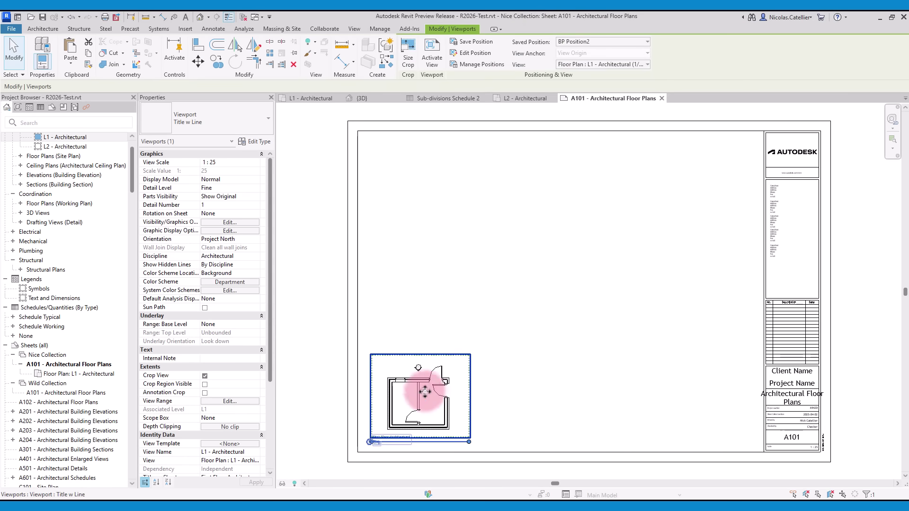
{"action": "left_click_drag", "start_coordinate": [416, 385], "coordinate": [420, 350]}
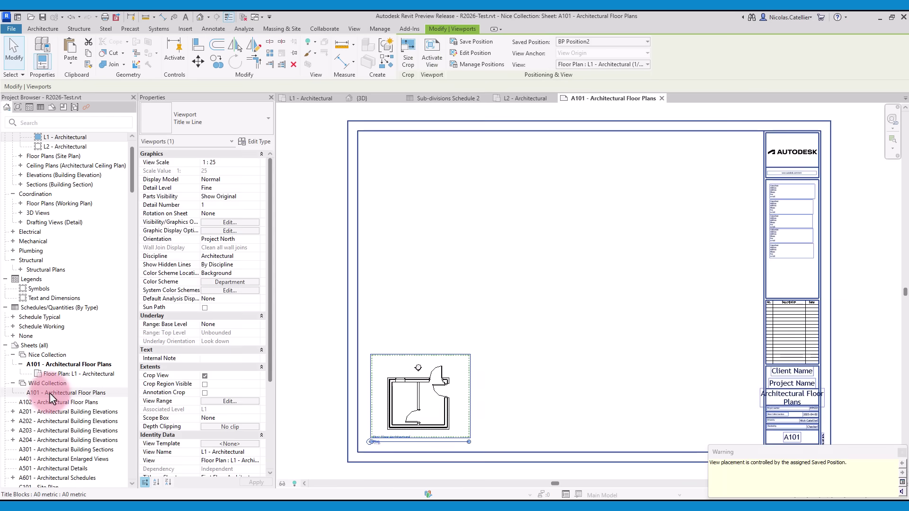
- Place the L2 floor plan on the Wild Collection's A101 sheet at BP Position2
{"action": "double_click", "coordinate": [65, 392]}
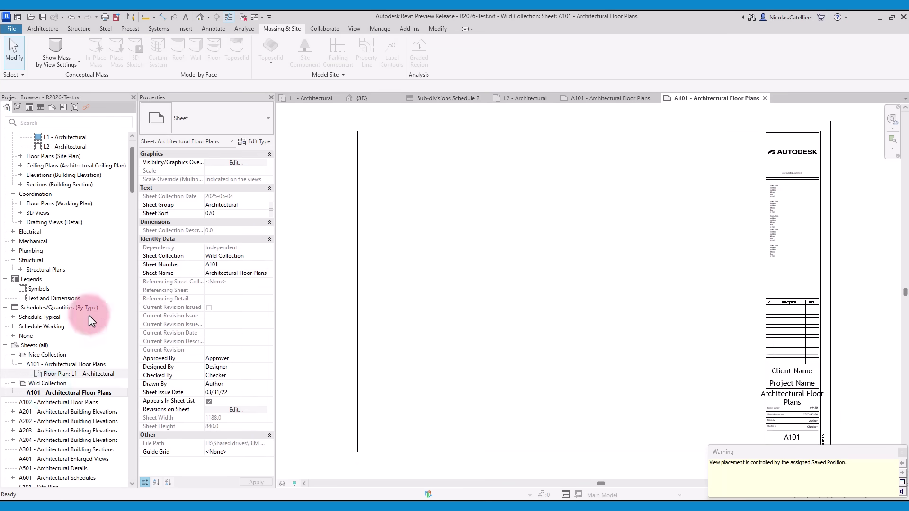
{"action": "left_click_drag", "start_coordinate": [63, 146], "coordinate": [472, 365]}
{"action": "left_click", "coordinate": [582, 42]}
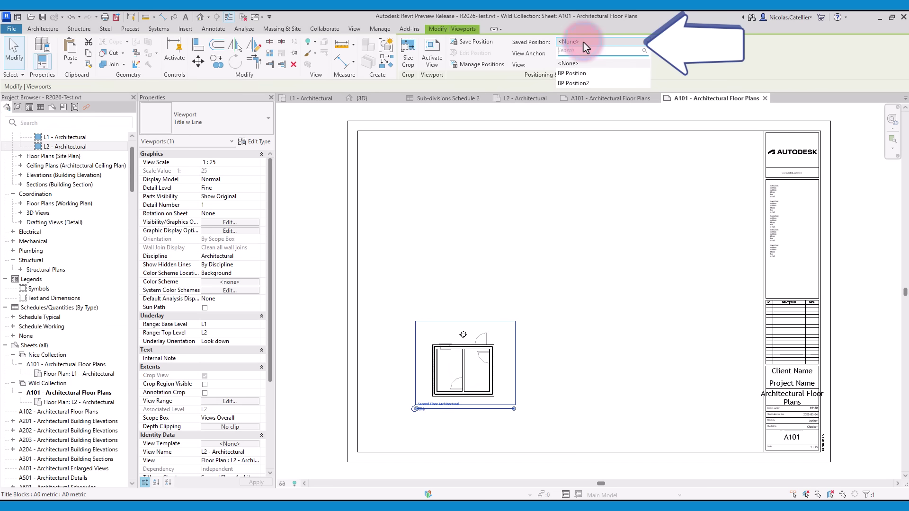
{"action": "left_click", "coordinate": [568, 84]}
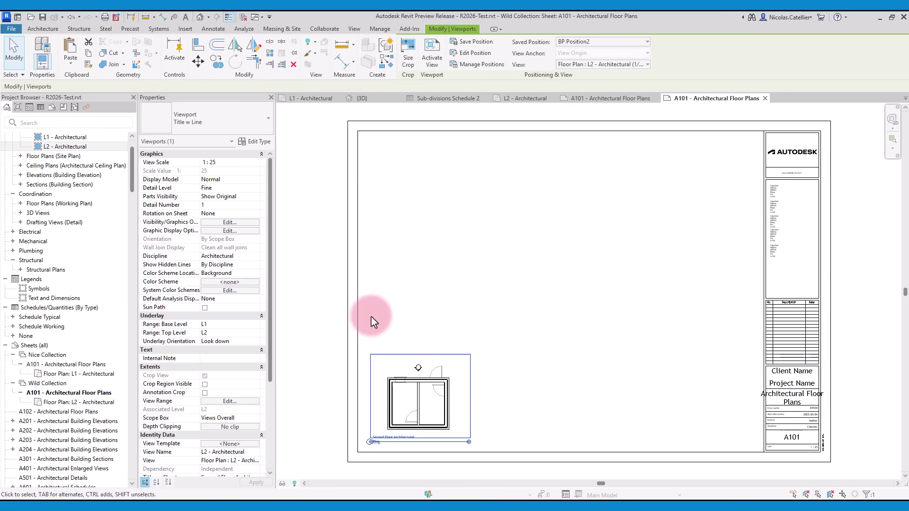
- Try BP Position and BP Position2, set <None>, then drag the viewport up-right
{"action": "scroll", "coordinate": [189, 386], "scroll_direction": "down", "scroll_amount": 5}
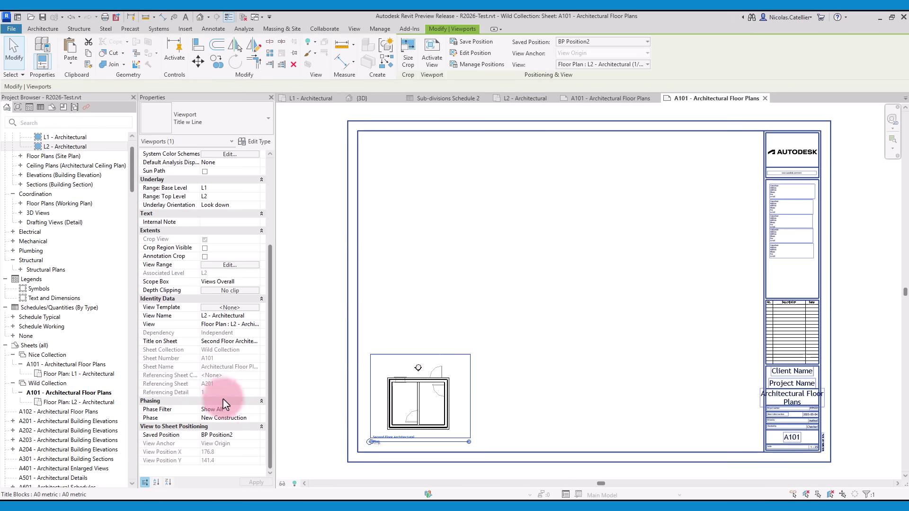
{"action": "left_click", "coordinate": [259, 435]}
{"action": "left_click", "coordinate": [215, 450]}
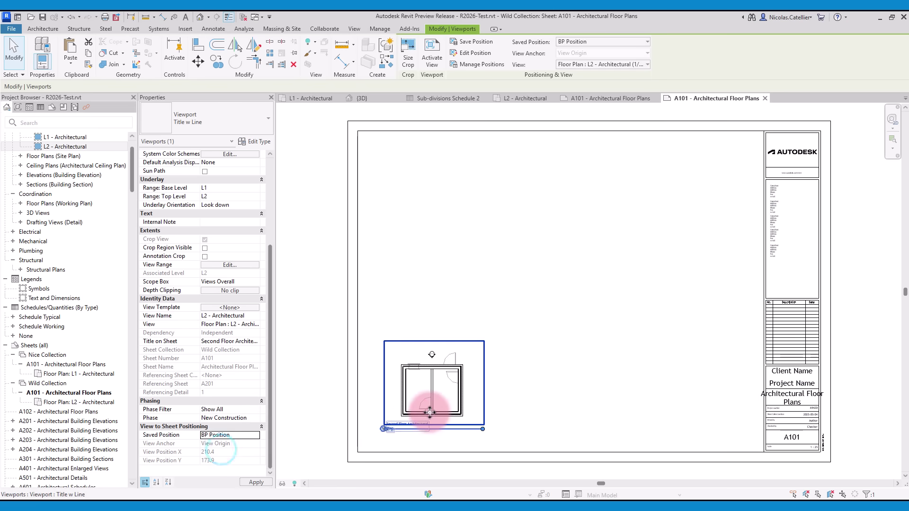
{"action": "left_click", "coordinate": [256, 435]}
{"action": "left_click", "coordinate": [222, 458]}
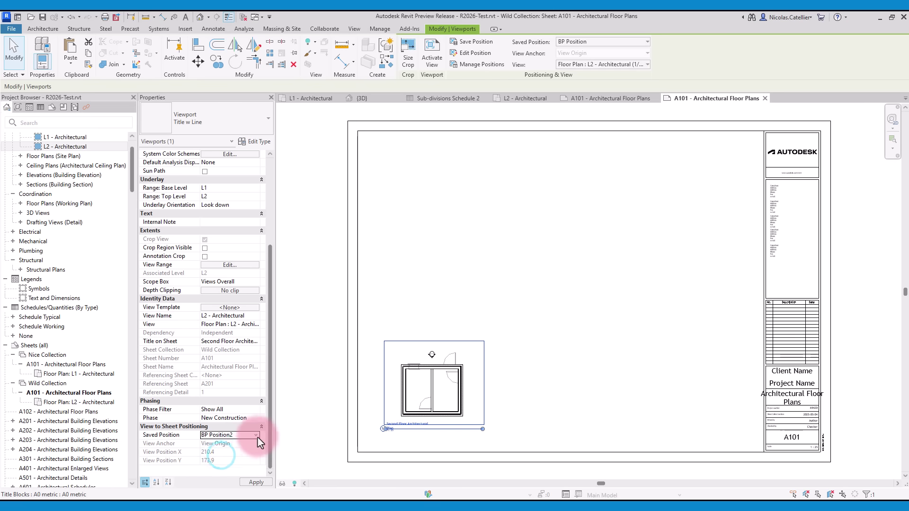
{"action": "left_click", "coordinate": [221, 443]}
{"action": "left_click_drag", "start_coordinate": [422, 390], "coordinate": [462, 377]}
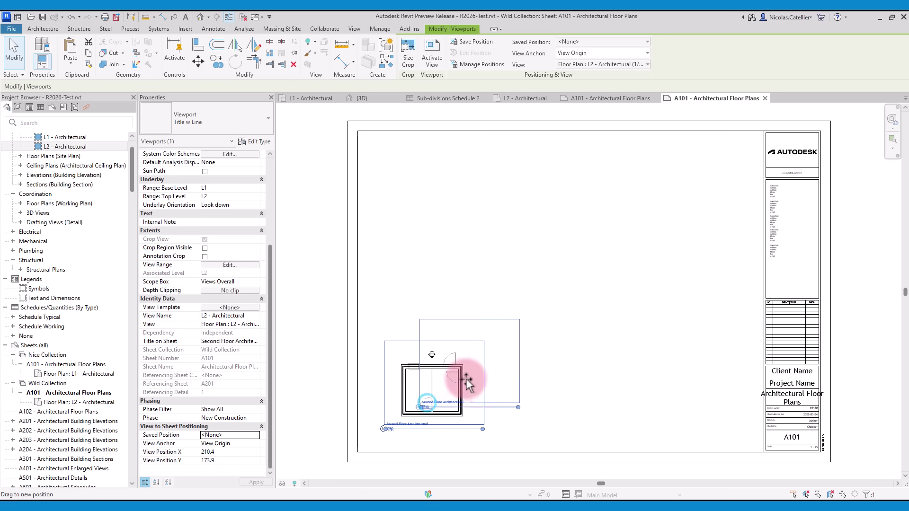
{"action": "left_click", "coordinate": [609, 386]}
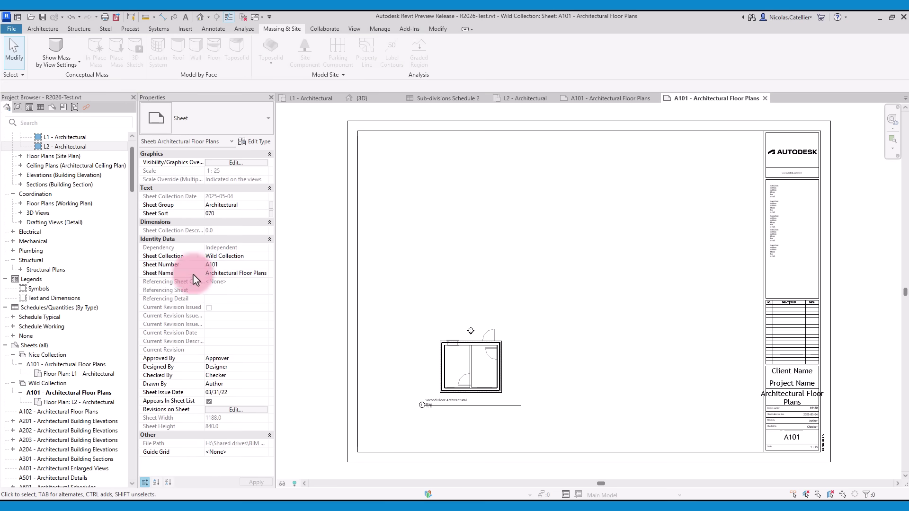
{"action": "left_click", "coordinate": [470, 364]}
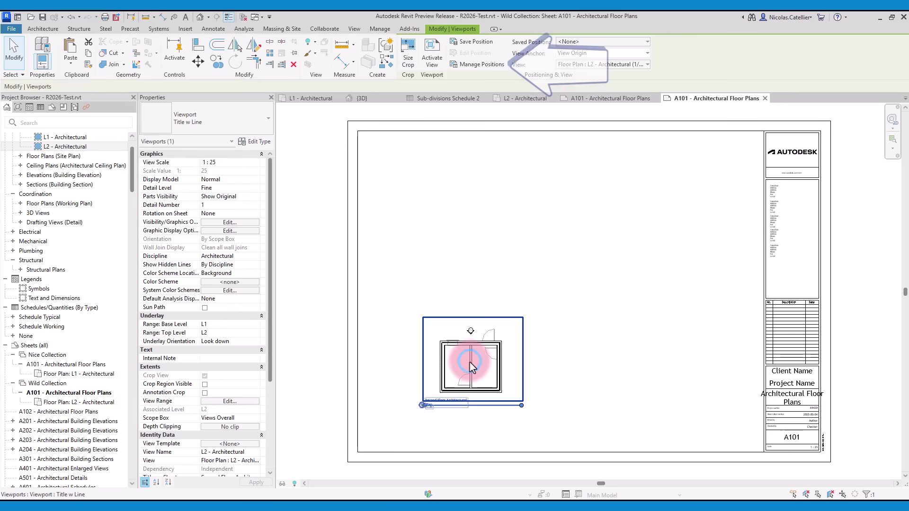
{"action": "left_click", "coordinate": [476, 64]}
{"action": "left_click", "coordinate": [400, 158]}
{"action": "left_click", "coordinate": [393, 171]}
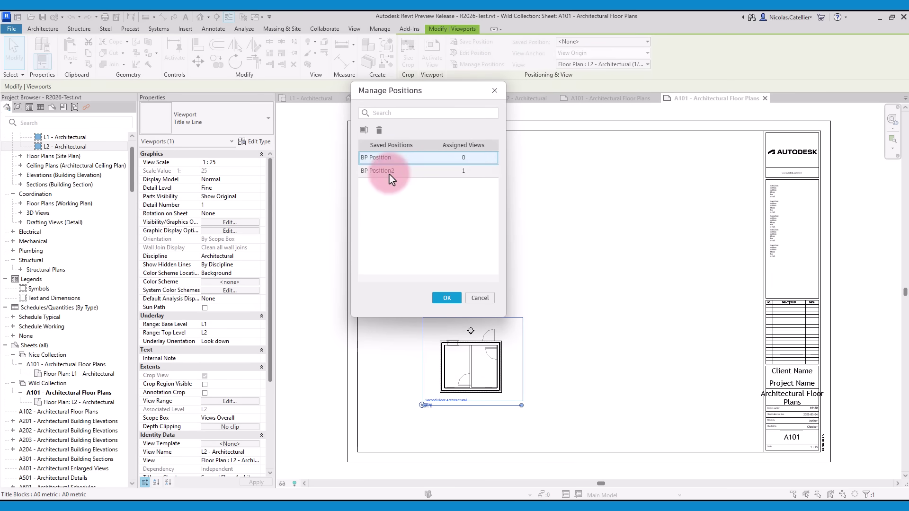
{"action": "left_click", "coordinate": [470, 174]}
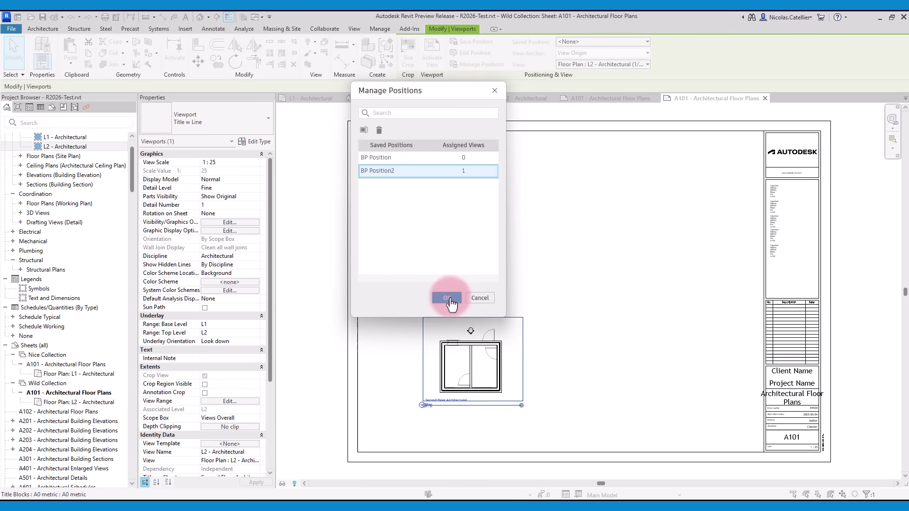
{"action": "left_click", "coordinate": [447, 298]}
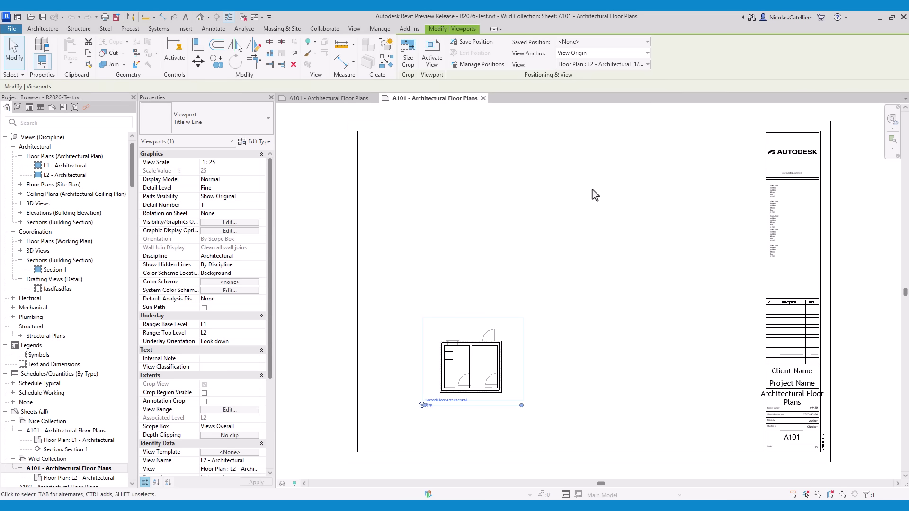
{"action": "left_click", "coordinate": [581, 53]}
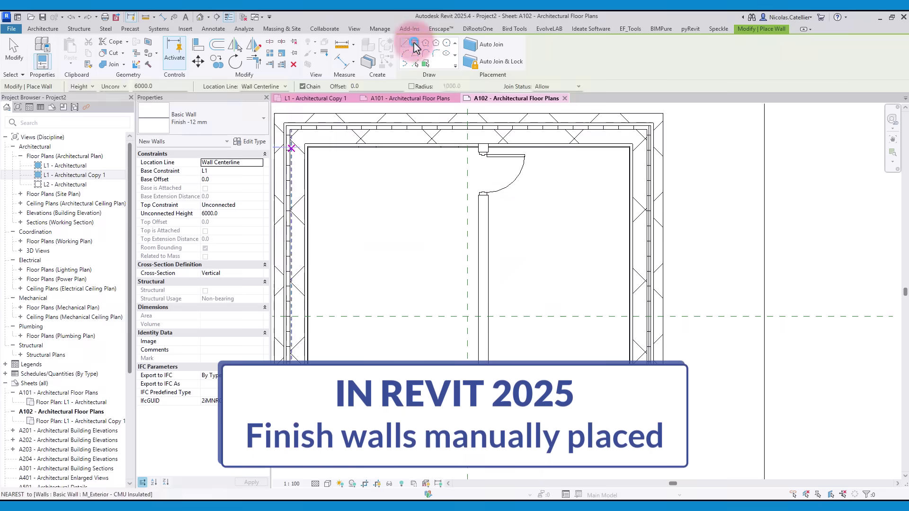
- Draw a rectangular Finish -12mm wall in the room and align it (AL) to the wall face
{"action": "left_click", "coordinate": [415, 43]}
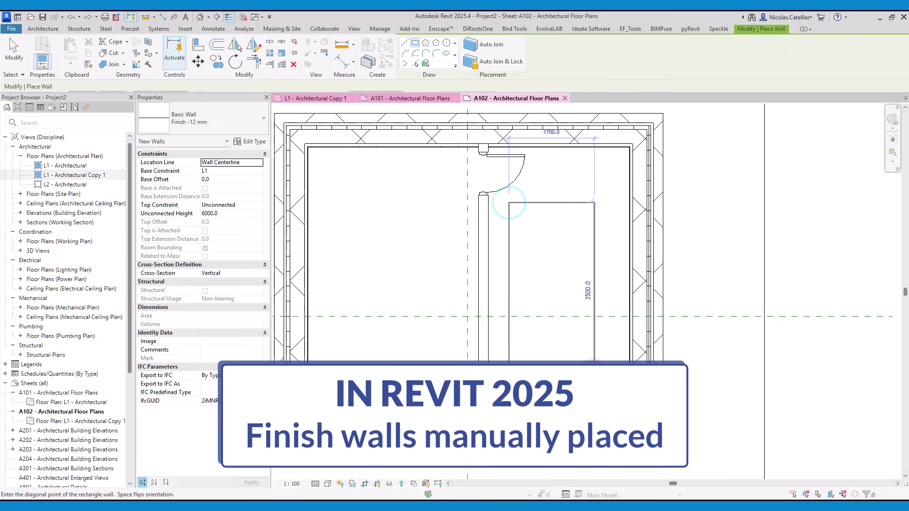
{"action": "scroll", "coordinate": [620, 237], "scroll_direction": "up", "scroll_amount": 4}
{"action": "key", "text": "a"}
{"action": "key", "text": "l"}
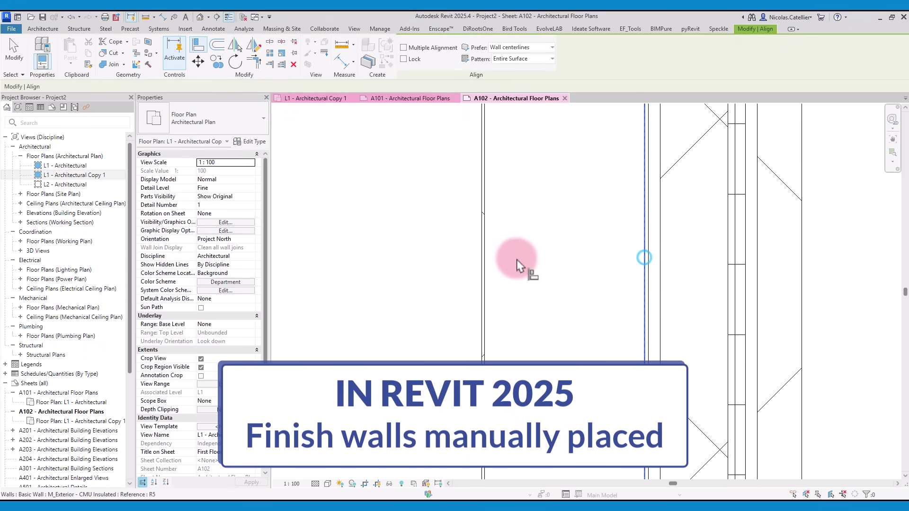
{"action": "left_click", "coordinate": [483, 255]}
{"action": "scroll", "coordinate": [588, 284], "scroll_direction": "down", "scroll_amount": 2}
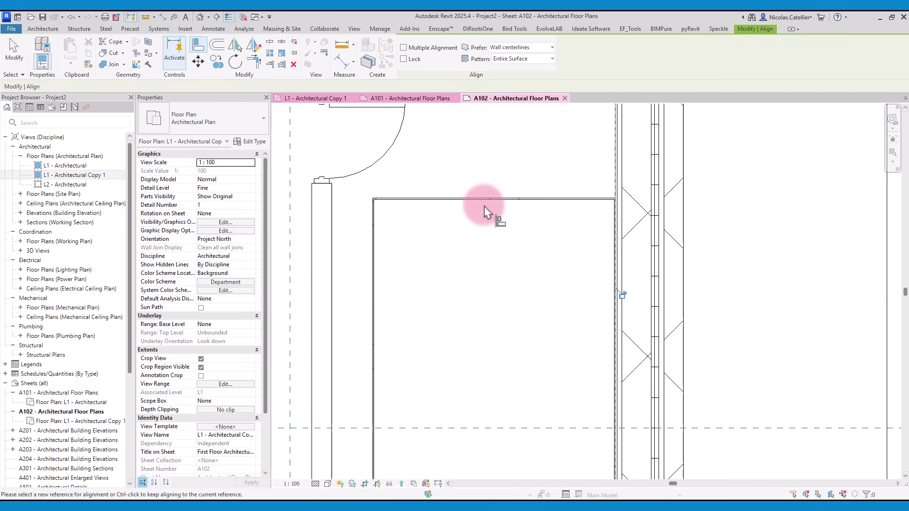
{"action": "scroll", "coordinate": [485, 212], "scroll_direction": "down", "scroll_amount": 4}
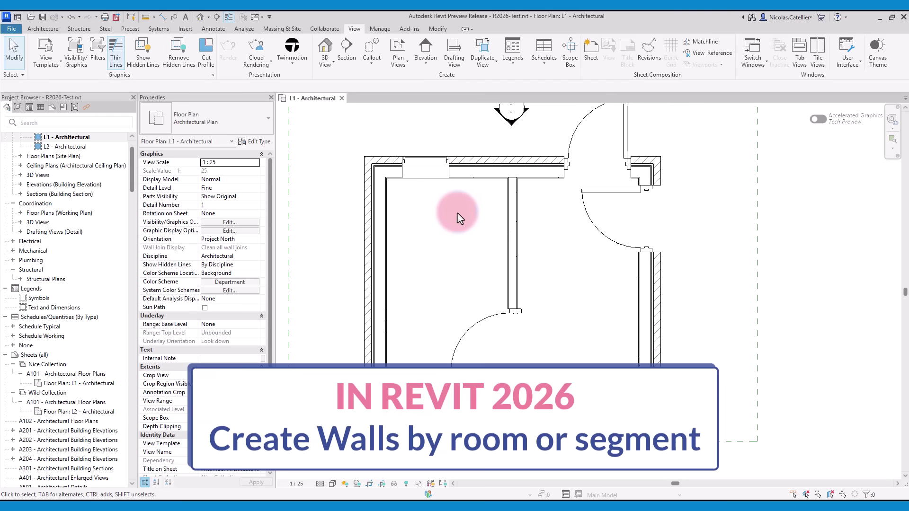
- Line the left and right L1 rooms with 12mm Finish walls via Place By Room, with Auto Join on
{"action": "left_click", "coordinate": [43, 29]}
{"action": "left_click", "coordinate": [40, 49]}
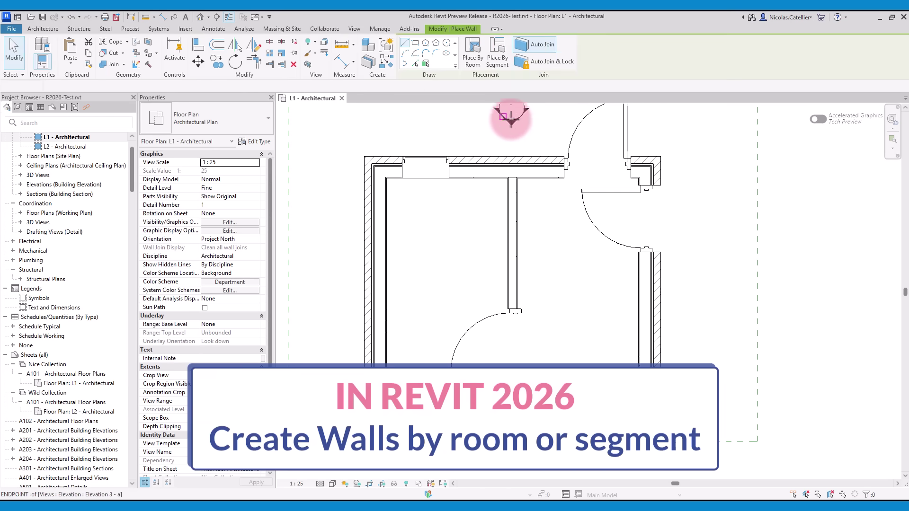
{"action": "left_click", "coordinate": [473, 60]}
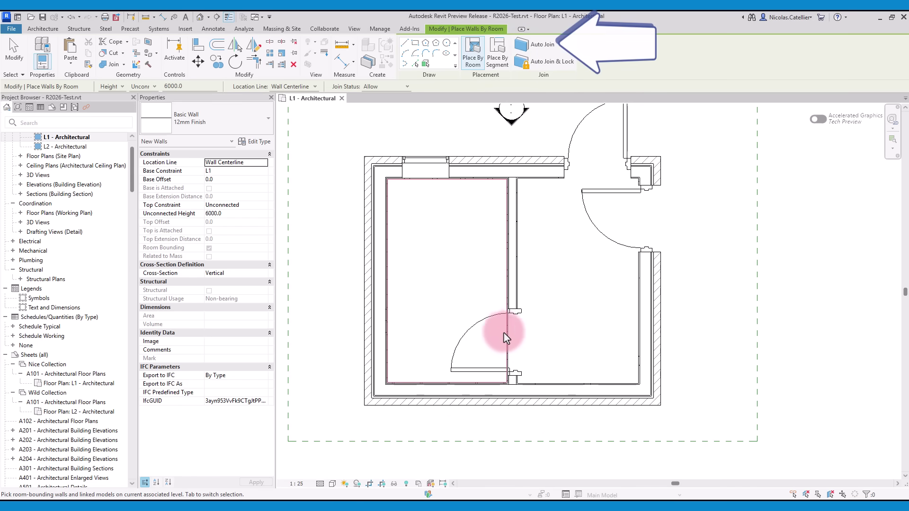
{"action": "left_click", "coordinate": [497, 322]}
{"action": "left_click", "coordinate": [539, 45]}
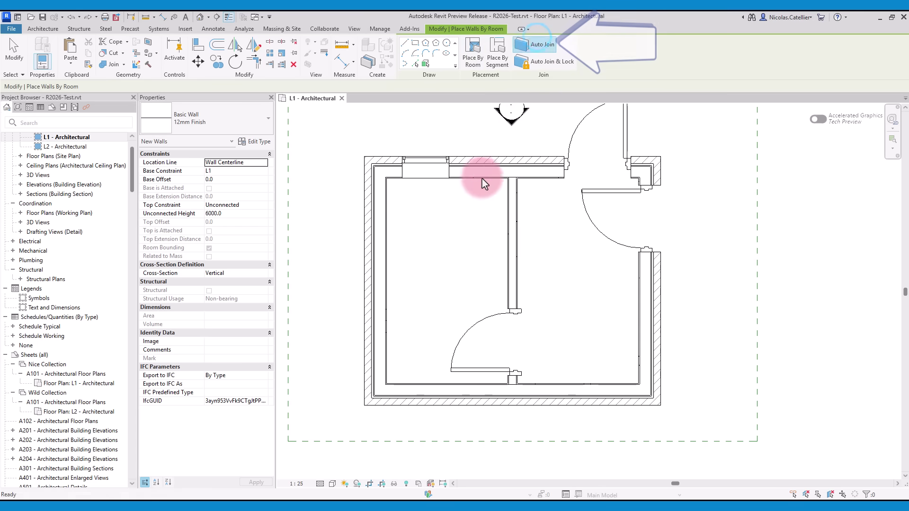
{"action": "left_click", "coordinate": [464, 236]}
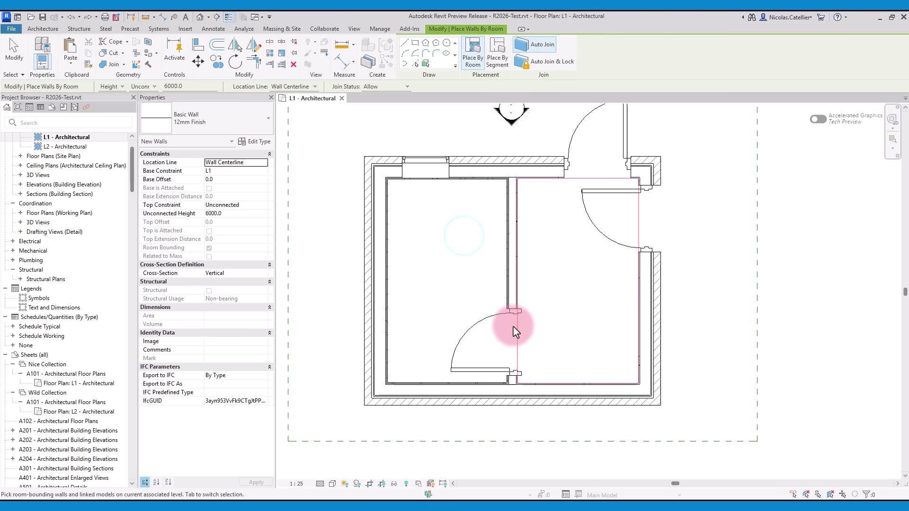
{"action": "left_click", "coordinate": [516, 332]}
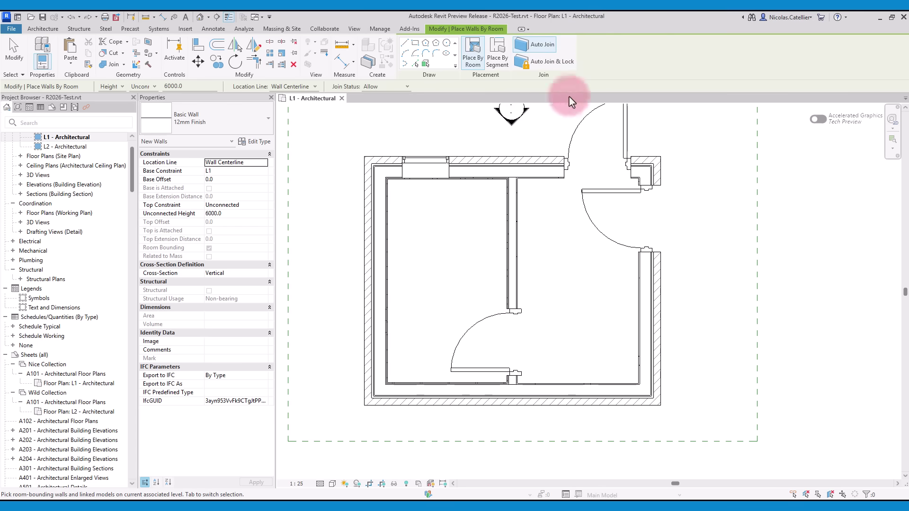
- Add a 12mm finish wall along the notched room's right-hand wall, segment by segment
{"action": "left_click", "coordinate": [497, 53]}
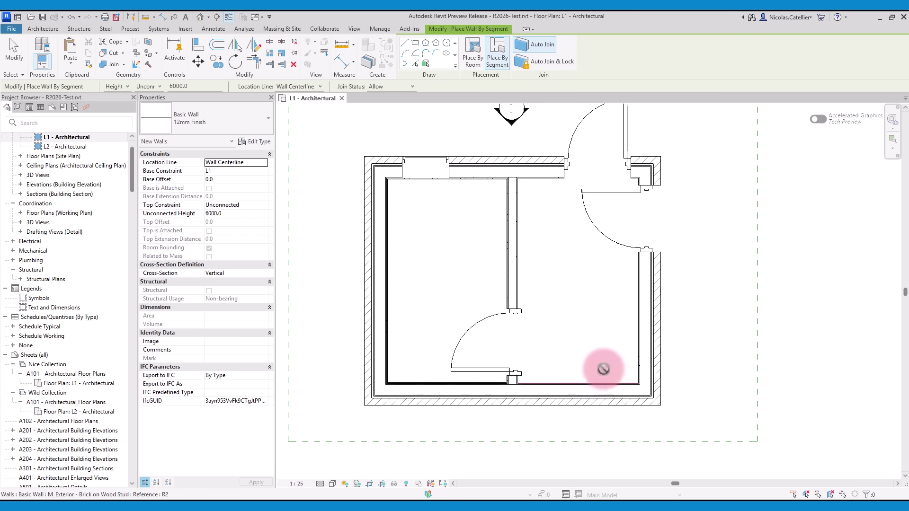
{"action": "left_click", "coordinate": [639, 353]}
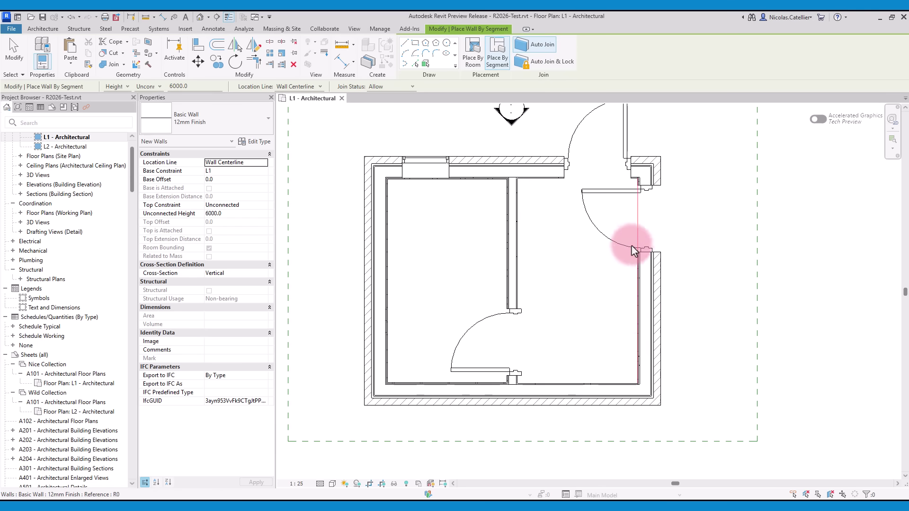
{"action": "left_click", "coordinate": [544, 180]}
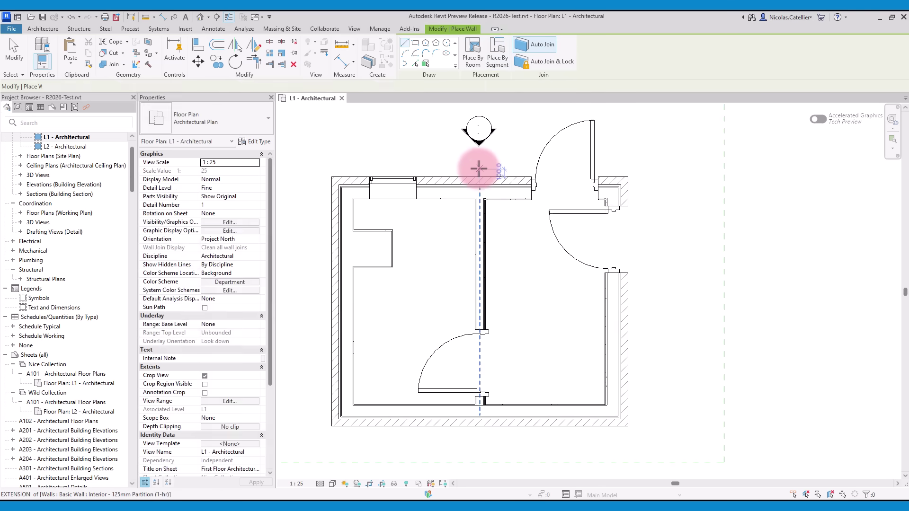
- Wrap the whole notched room with 12mm Finish walls by room, then select the notch's wall segment
{"action": "key", "text": "Tab"}
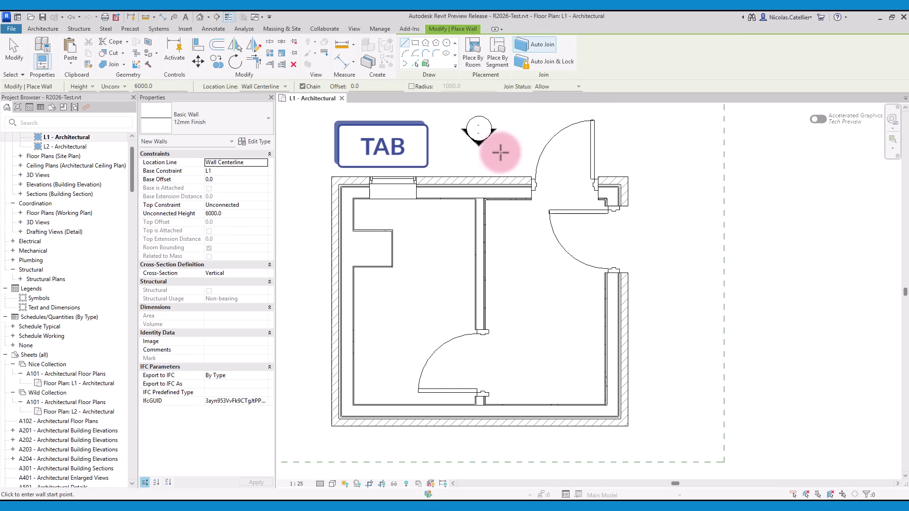
{"action": "left_click", "coordinate": [468, 56]}
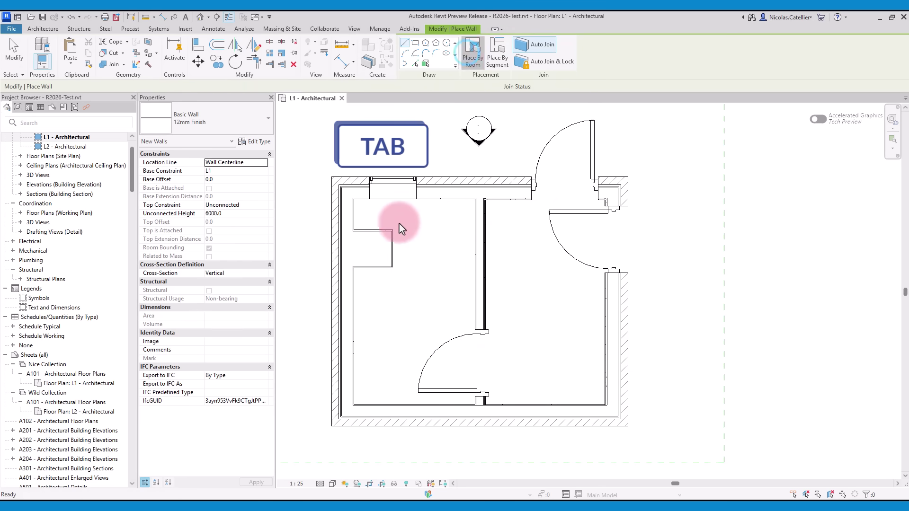
{"action": "left_click", "coordinate": [373, 214]}
{"action": "key", "text": "Escape"}
{"action": "key", "text": "Escape"}
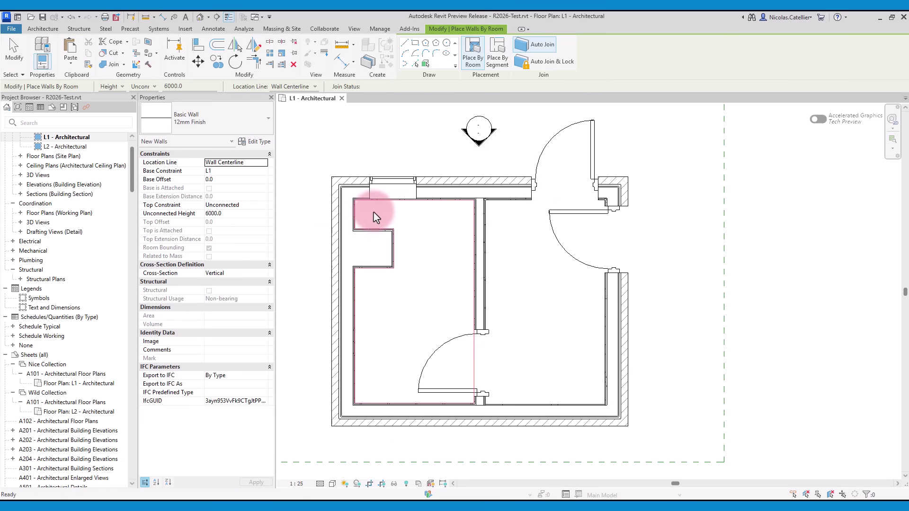
{"action": "scroll", "coordinate": [342, 301], "scroll_direction": "up", "scroll_amount": 3}
{"action": "left_click", "coordinate": [415, 269]}
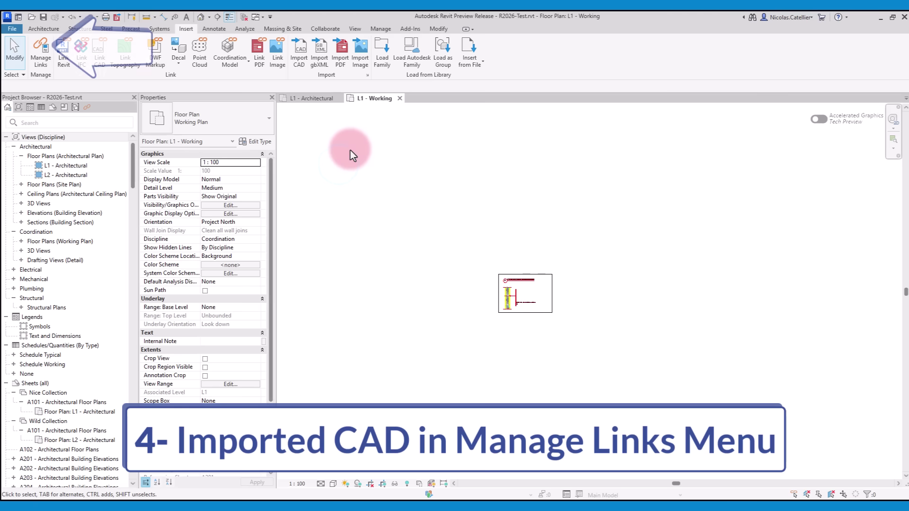
- In Manage Links, compare BP2-205.dwg's Import reference type with BP2-205-xxy.dwg's Link type
{"action": "left_click", "coordinate": [42, 51]}
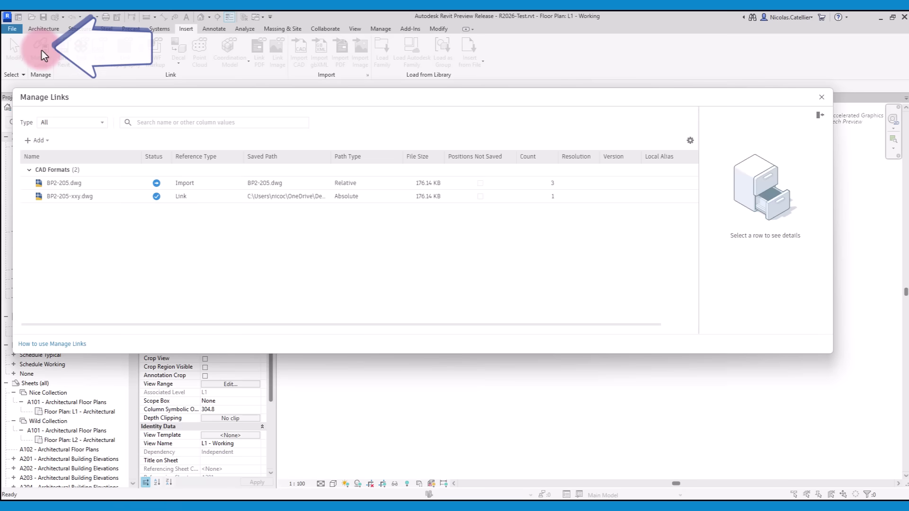
{"action": "left_click", "coordinate": [94, 184]}
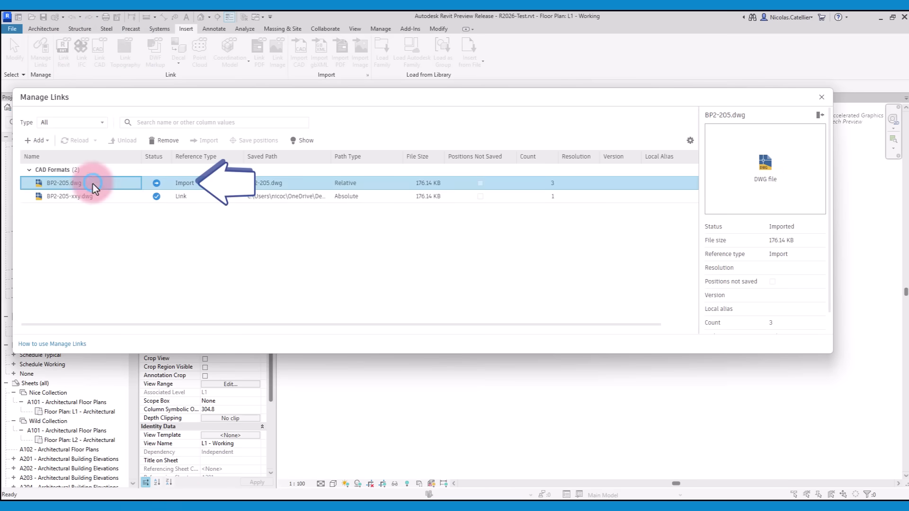
{"action": "left_click", "coordinate": [185, 182]}
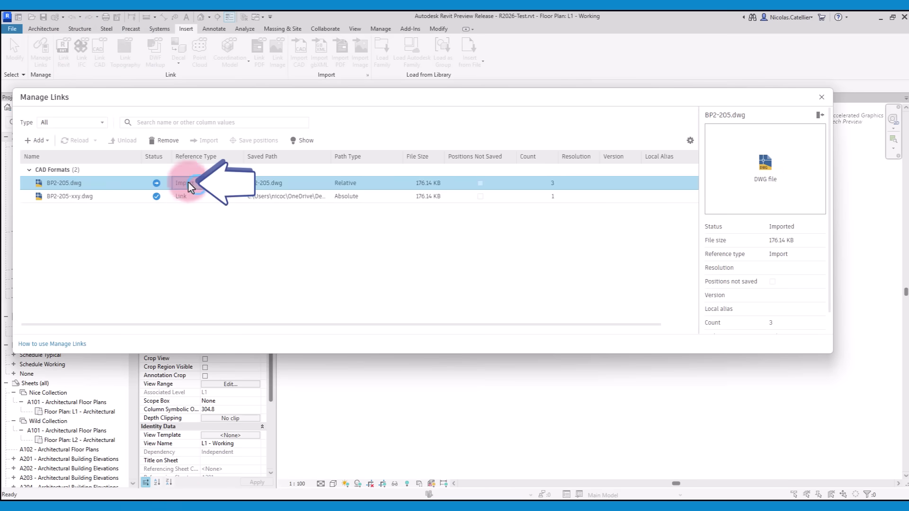
{"action": "left_click", "coordinate": [114, 198]}
{"action": "left_click", "coordinate": [178, 197]}
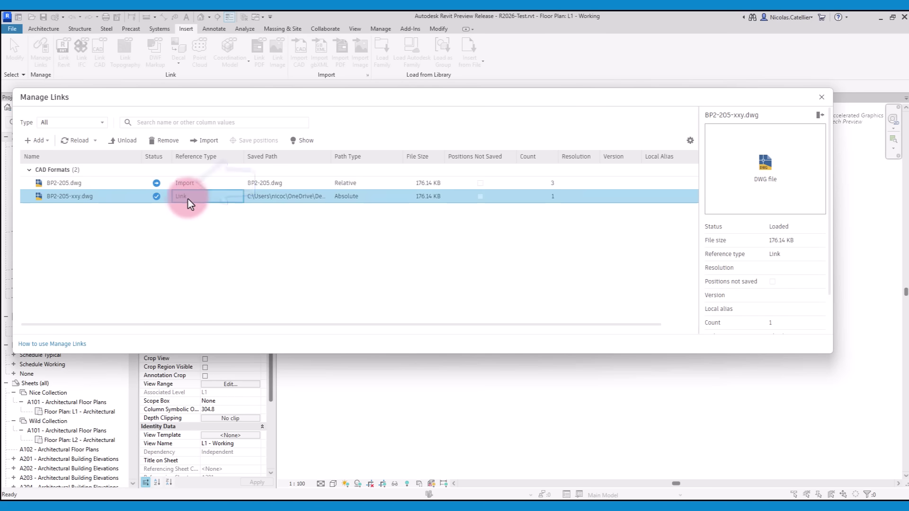
- Reselect BP2-205.dwg, note its count of 3, and show where it sits in the plan
{"action": "left_click", "coordinate": [193, 184]}
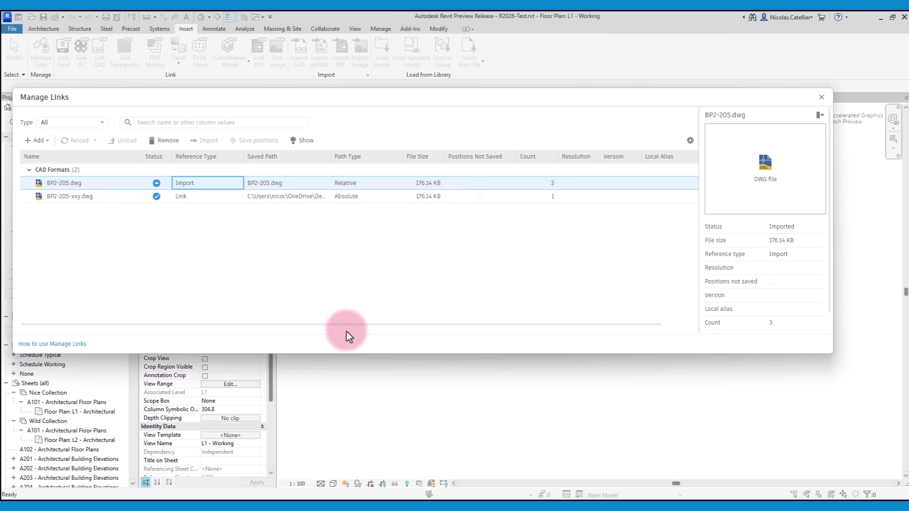
{"action": "left_click_drag", "start_coordinate": [333, 324], "coordinate": [434, 326]}
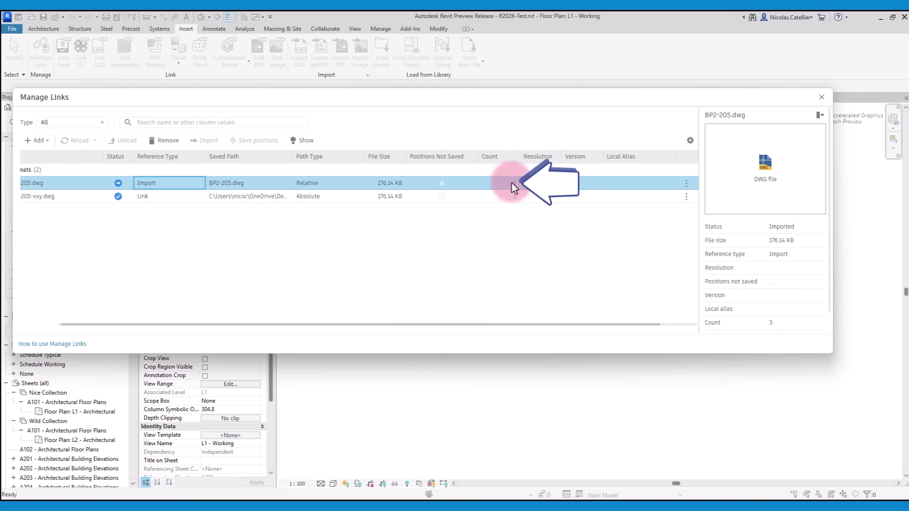
{"action": "left_click", "coordinate": [486, 187]}
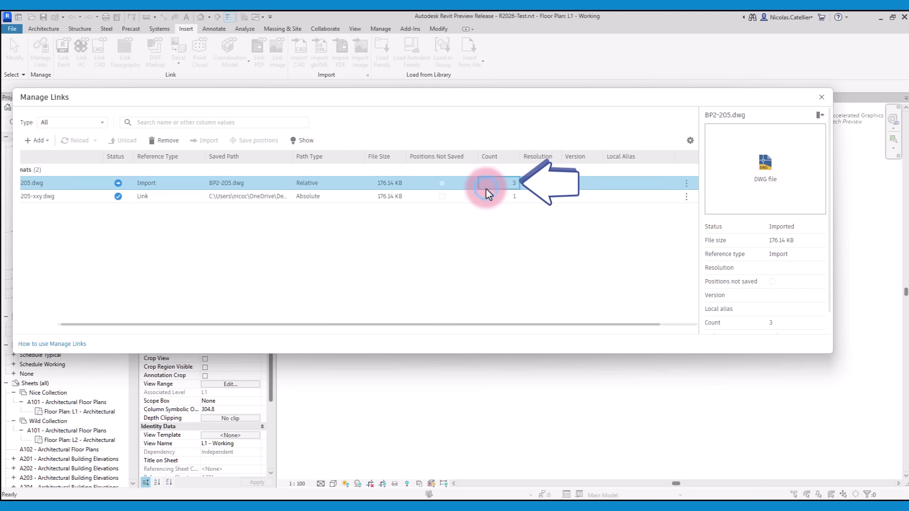
{"action": "left_click", "coordinate": [302, 142]}
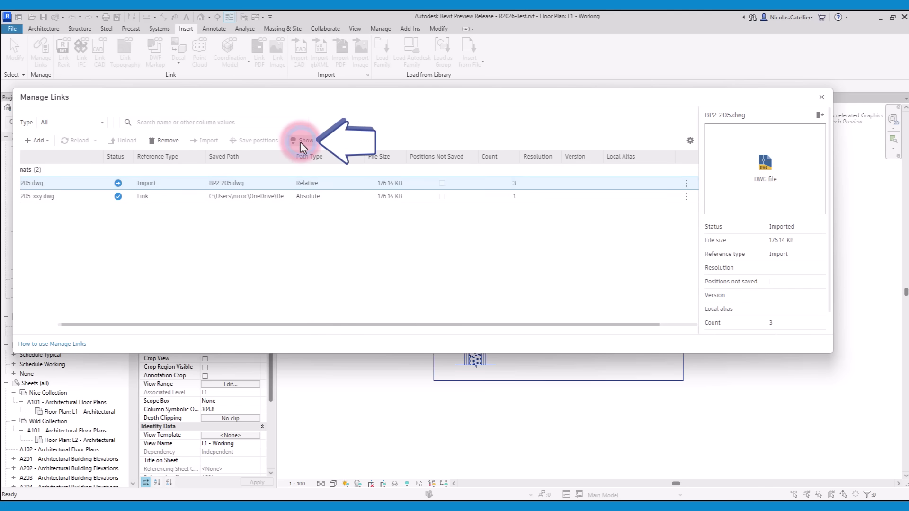
- Close Manage Links and select the existing section line in Project2's L1 - Architectural plan
{"action": "left_click", "coordinate": [820, 97]}
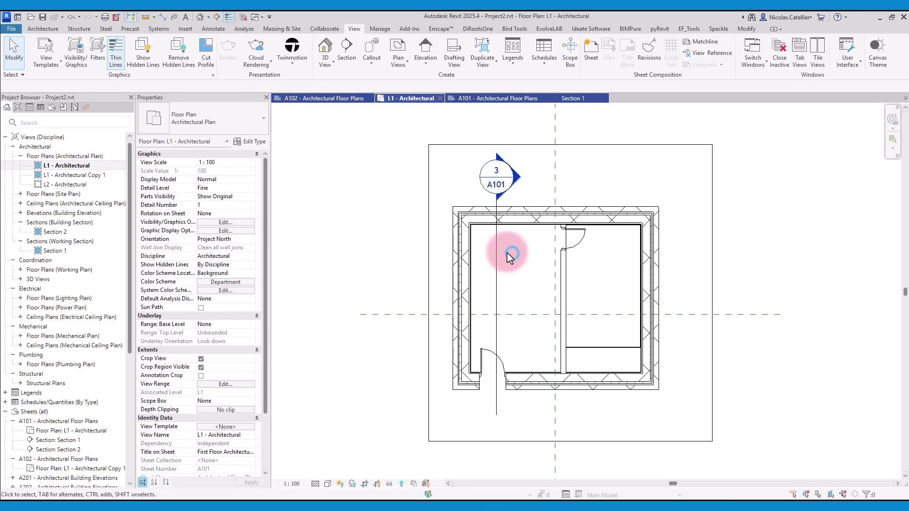
{"action": "left_click", "coordinate": [497, 252]}
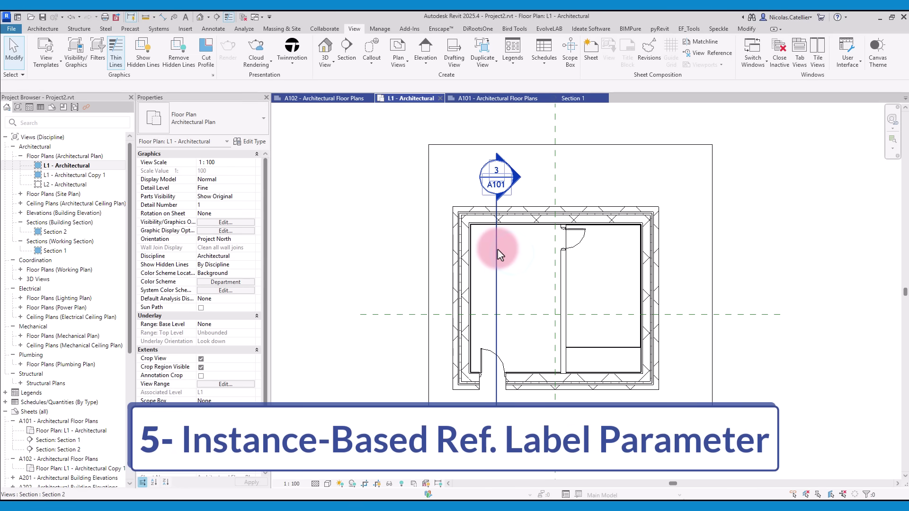
- Draw a new section that references Section 2 (3/A101)
{"action": "left_click", "coordinate": [405, 48]}
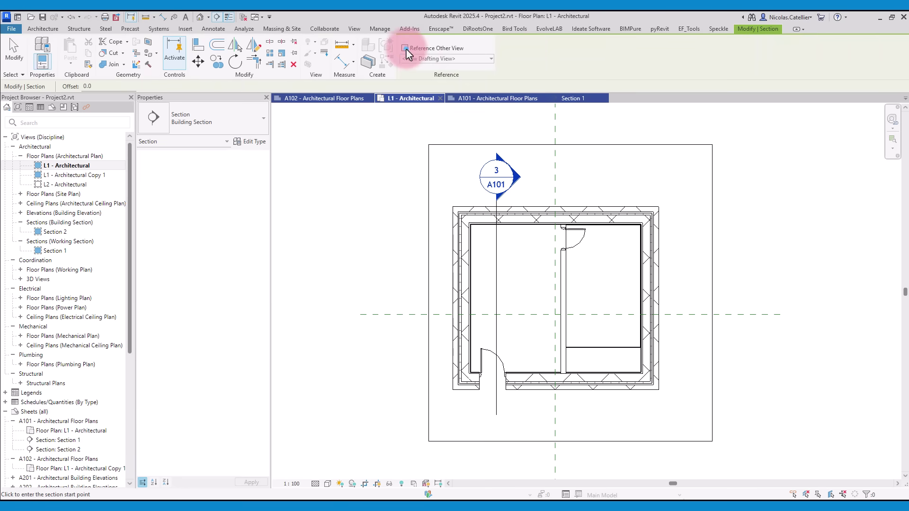
{"action": "left_click", "coordinate": [426, 59]}
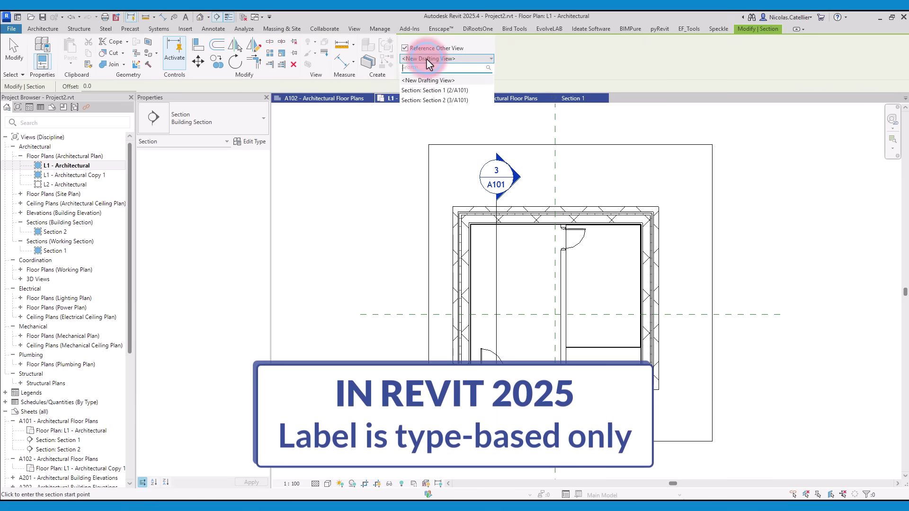
{"action": "left_click", "coordinate": [451, 100]}
{"action": "left_click", "coordinate": [585, 142]}
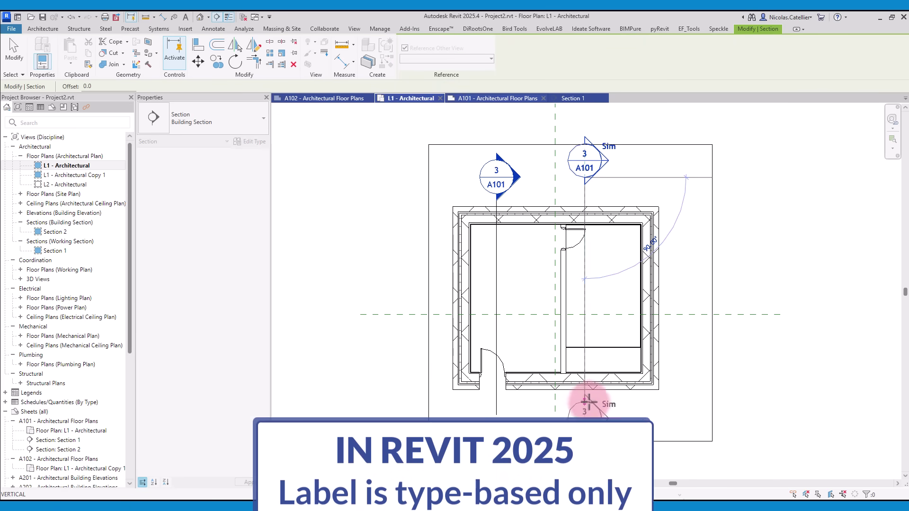
{"action": "left_click", "coordinate": [588, 402]}
{"action": "key", "text": "Escape"}
{"action": "key", "text": "Escape"}
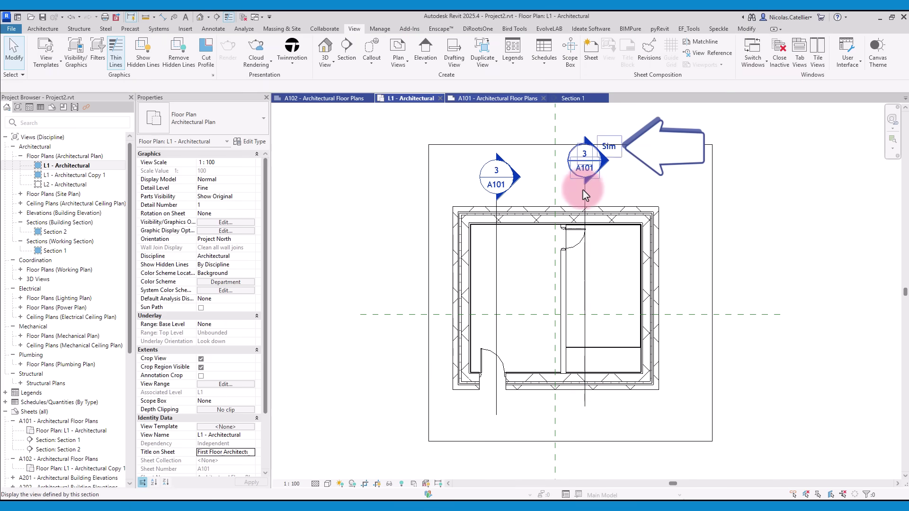
- Change the Building Section type's Reference Label from Sim to Hello
{"action": "left_click", "coordinate": [586, 194]}
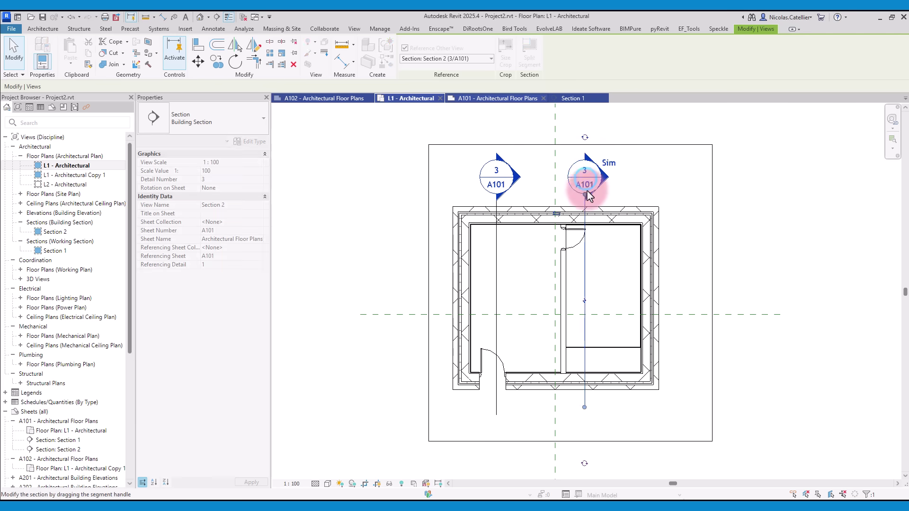
{"action": "left_click", "coordinate": [249, 141]}
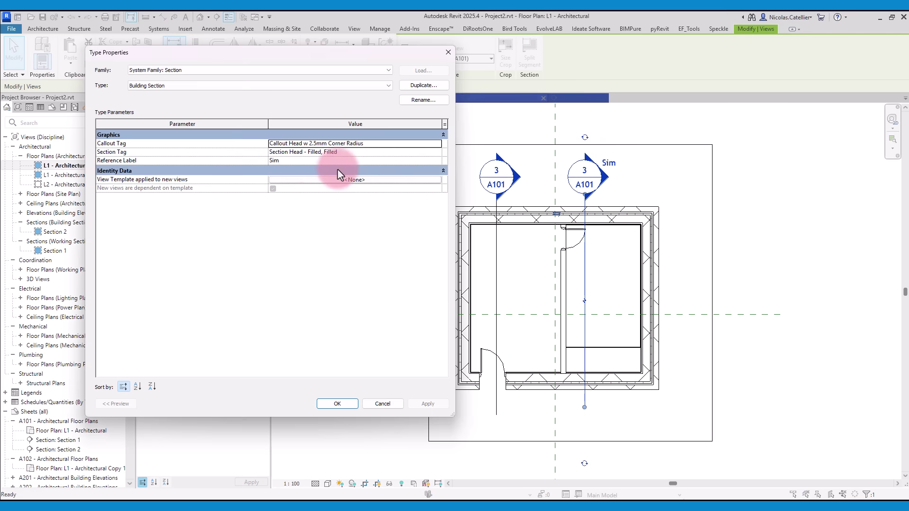
{"action": "left_click", "coordinate": [304, 160]}
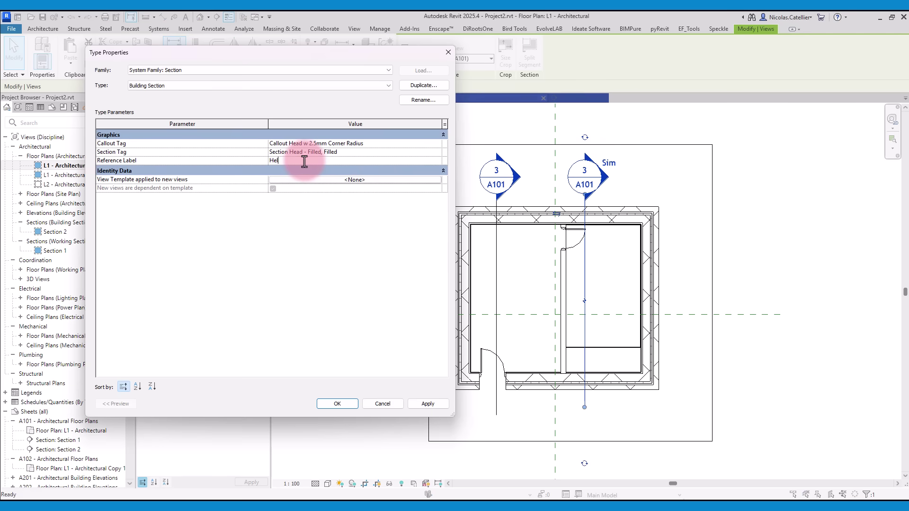
{"action": "left_click", "coordinate": [337, 404]}
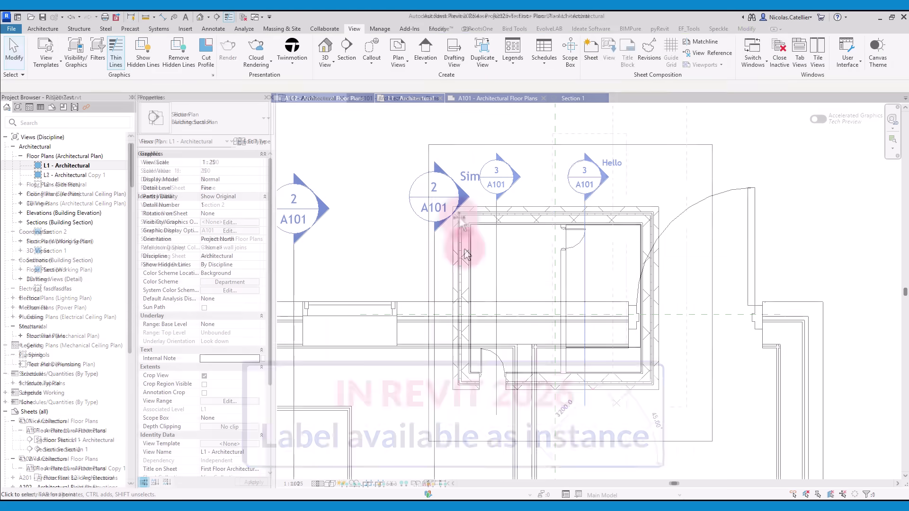
- Set the section marker's instance Reference Label to Hello!, leaving its type settings unchanged
{"action": "left_click", "coordinate": [434, 261]}
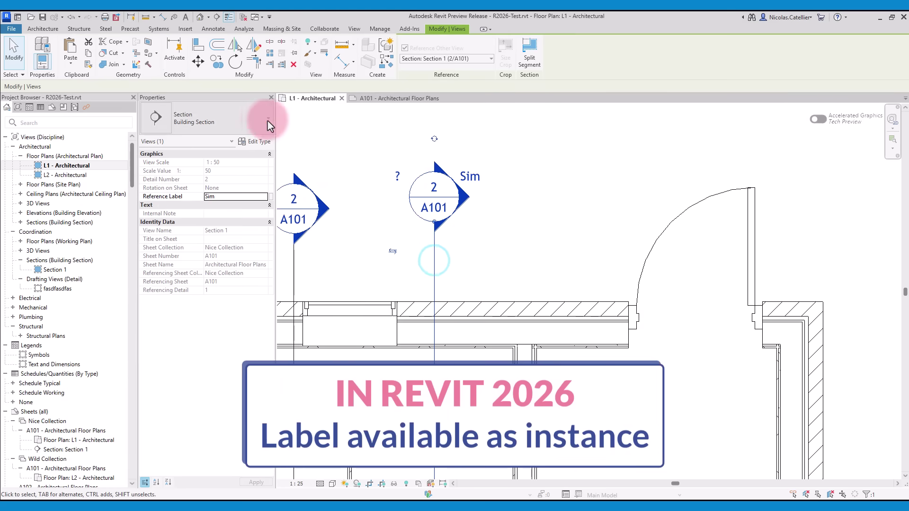
{"action": "left_click", "coordinate": [258, 141]}
{"action": "left_click_drag", "start_coordinate": [464, 92], "coordinate": [188, 74]}
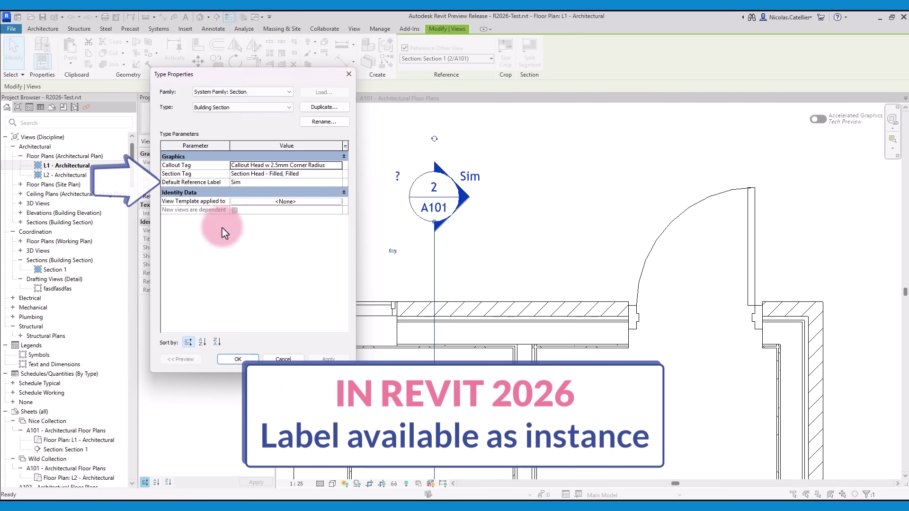
{"action": "left_click", "coordinate": [238, 358]}
{"action": "left_click", "coordinate": [234, 196]}
{"action": "type", "text": "H"}
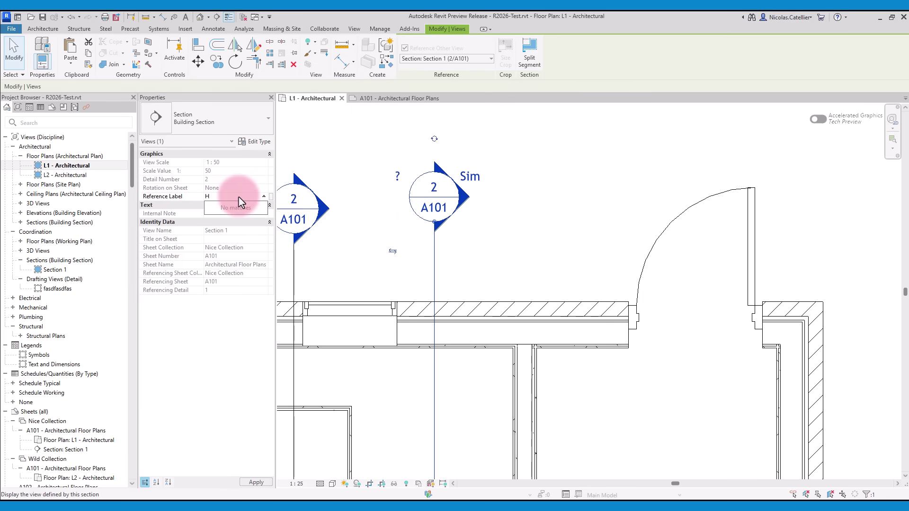
{"action": "type", "text": "ello!"}
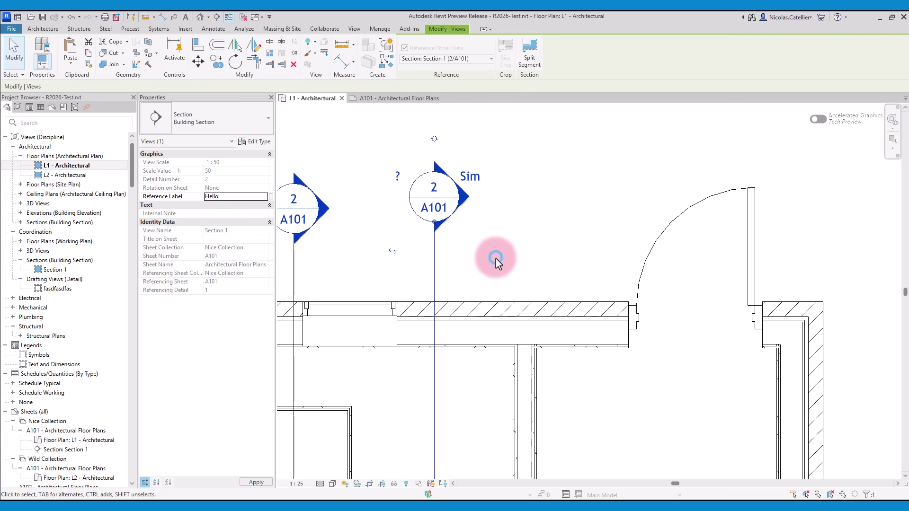
- Copy the section marker to the right and give the copy the Reference Label Identical
{"action": "left_click_drag", "start_coordinate": [435, 274], "coordinate": [595, 273], "text": "ctrl"}
{"action": "left_click", "coordinate": [644, 172]}
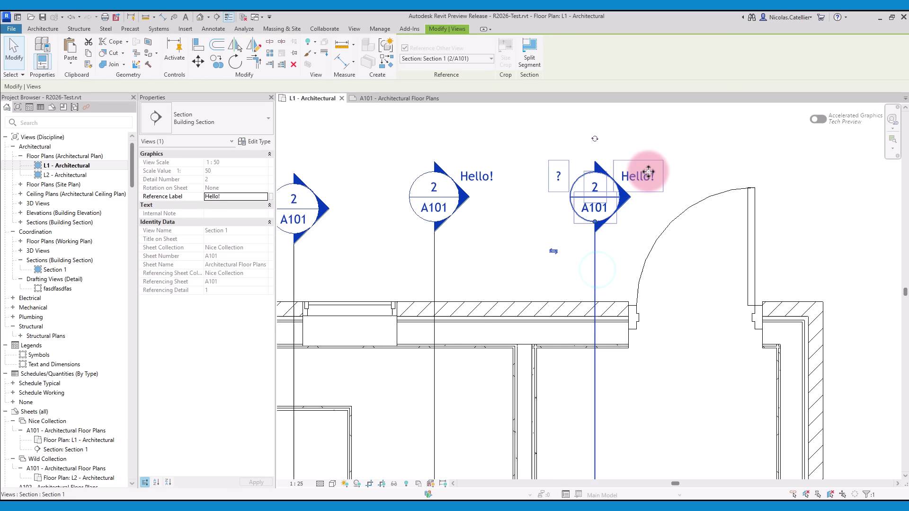
{"action": "left_click", "coordinate": [244, 197]}
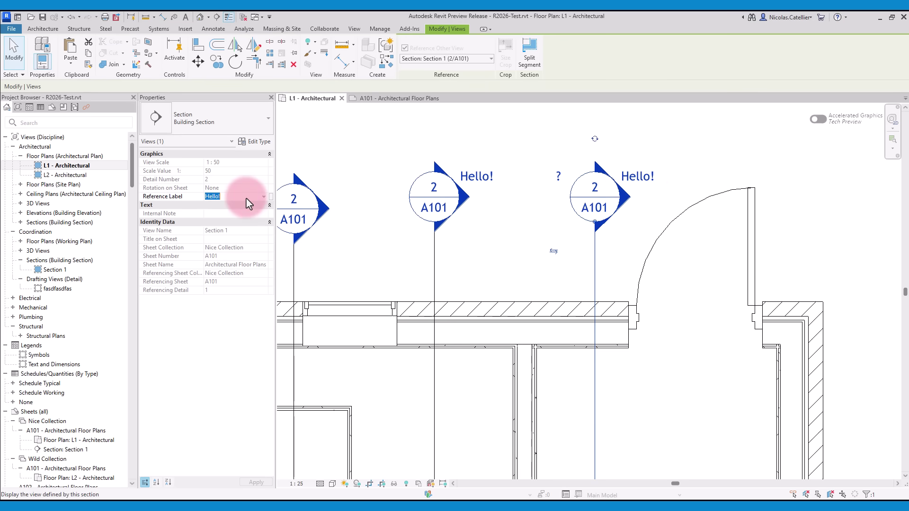
{"action": "type", "text": "Identical"}
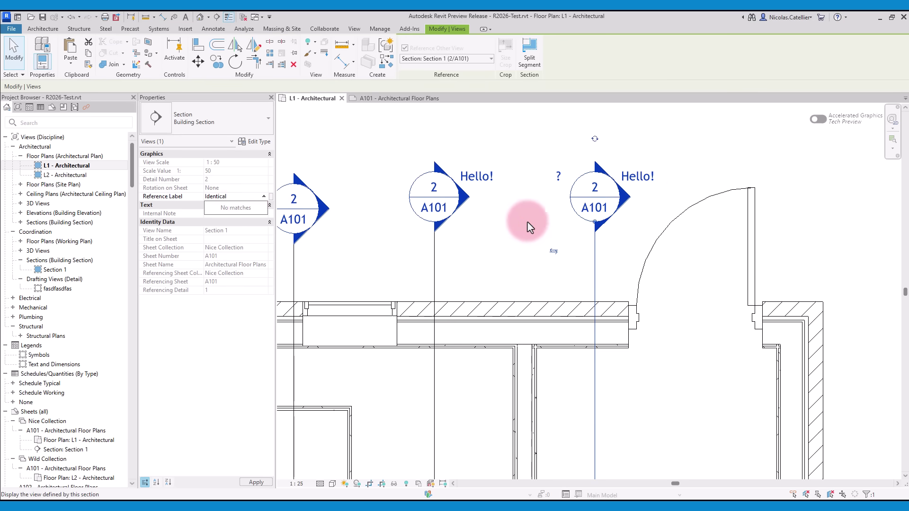
{"action": "left_click", "coordinate": [503, 253]}
{"action": "scroll", "coordinate": [508, 223], "scroll_direction": "down", "scroll_amount": 2}
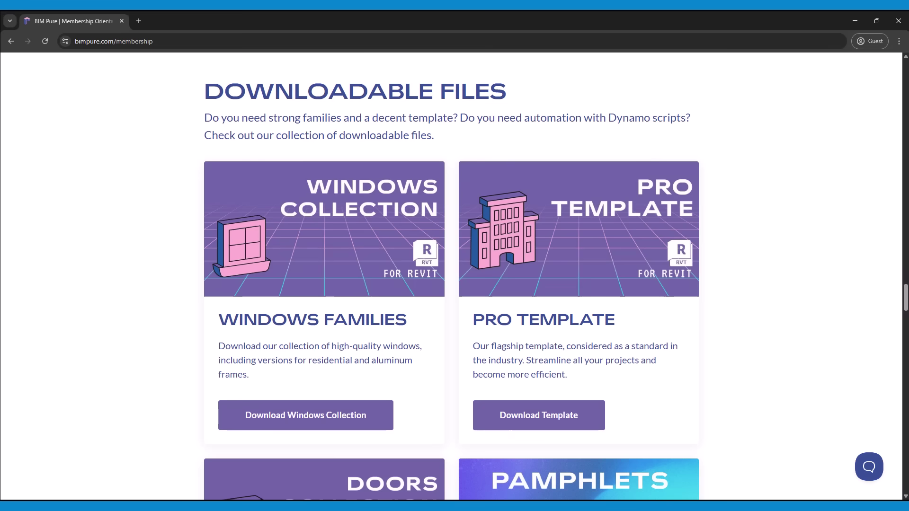
- Scroll through the BIM Pure membership courses and open Heroic Families in a new tab
{"action": "scroll", "coordinate": [454, 274], "scroll_direction": "down", "scroll_amount": 5}
{"action": "scroll", "coordinate": [454, 275], "scroll_direction": "down", "scroll_amount": 2}
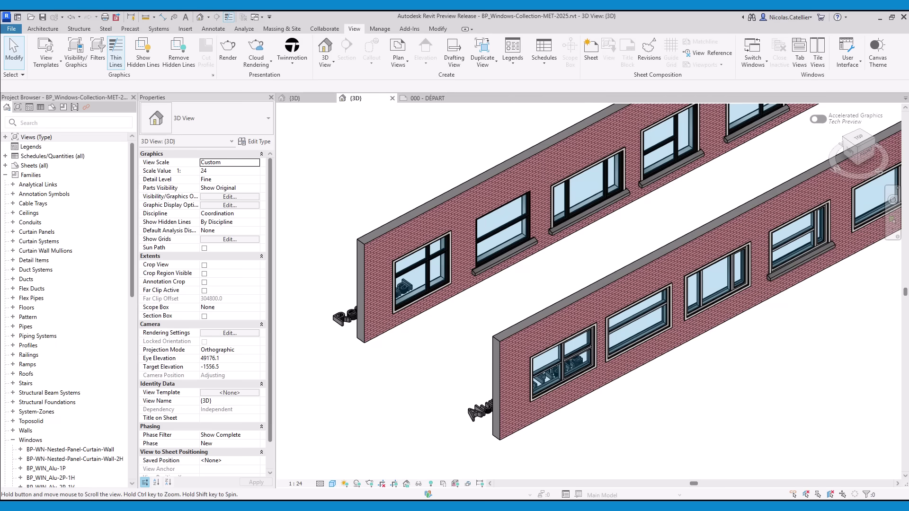
{"action": "middle_click_drag", "start_coordinate": [521, 308], "coordinate": [653, 218]}
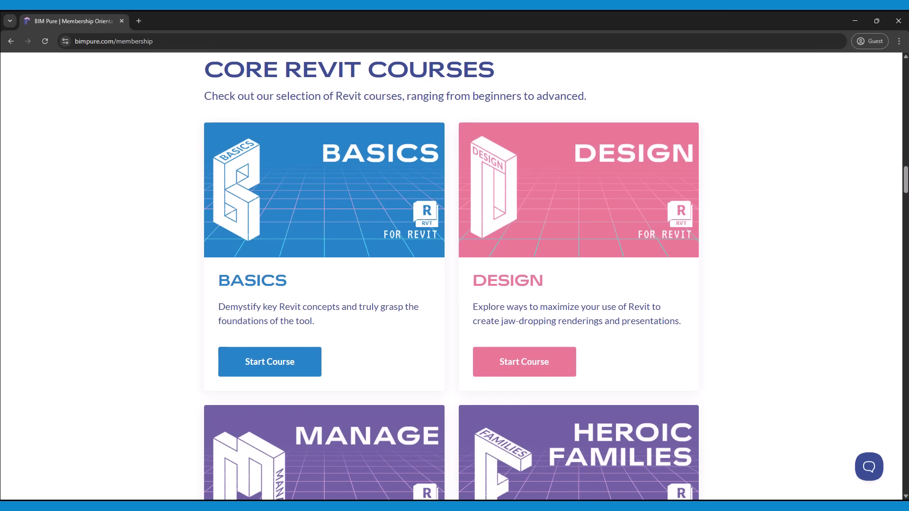
{"action": "scroll", "coordinate": [454, 275], "scroll_direction": "down", "scroll_amount": 4}
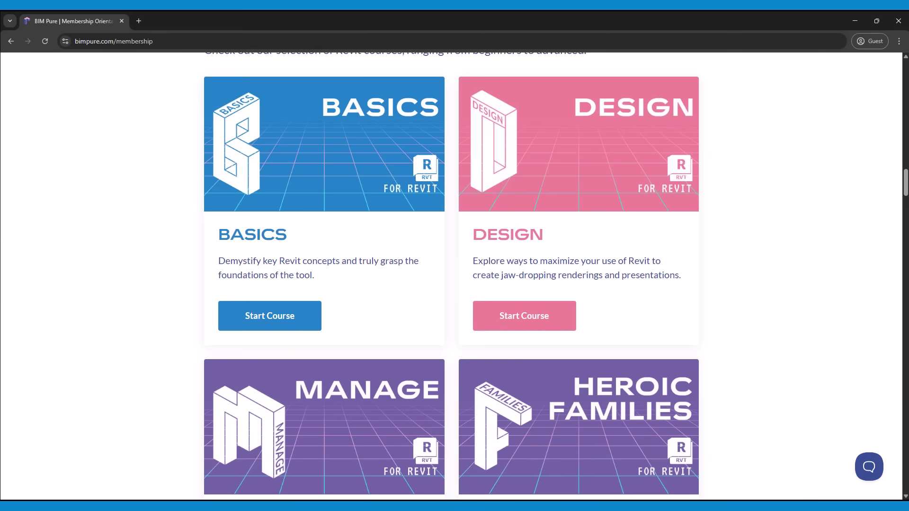
{"action": "scroll", "coordinate": [524, 331], "scroll_direction": "down", "scroll_amount": 2}
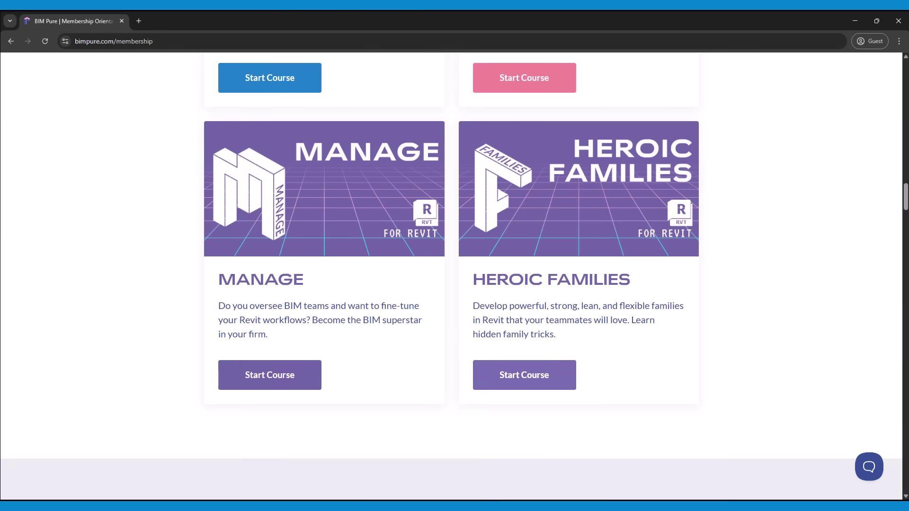
{"action": "left_click", "coordinate": [524, 375]}
- Return to the membership page tab and scroll through its course sessions
{"action": "scroll", "coordinate": [365, 274], "scroll_direction": "down", "scroll_amount": 15}
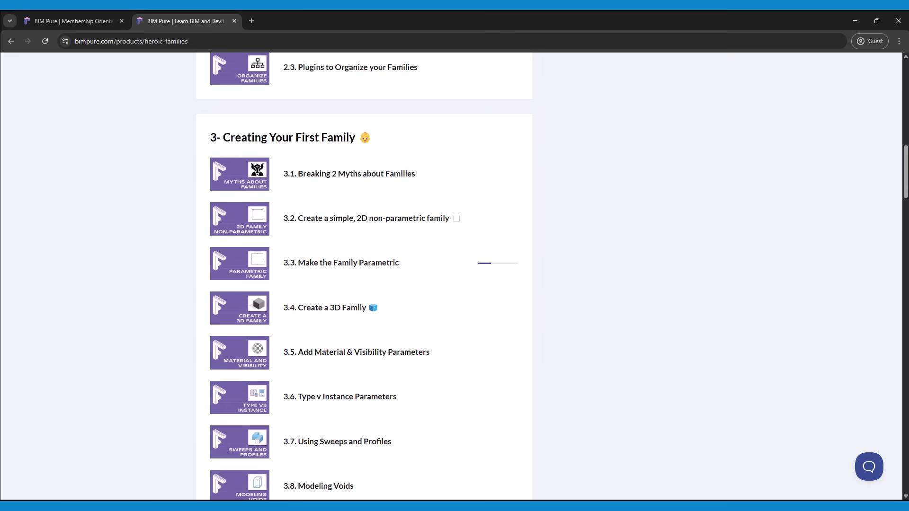
{"action": "key", "text": "ctrl+Page_Up"}
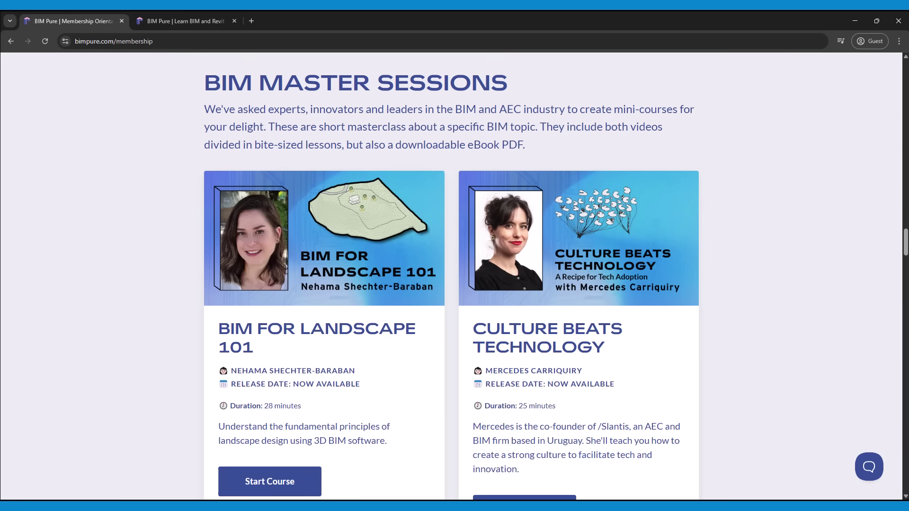
{"action": "scroll", "coordinate": [454, 275], "scroll_direction": "down", "scroll_amount": 10}
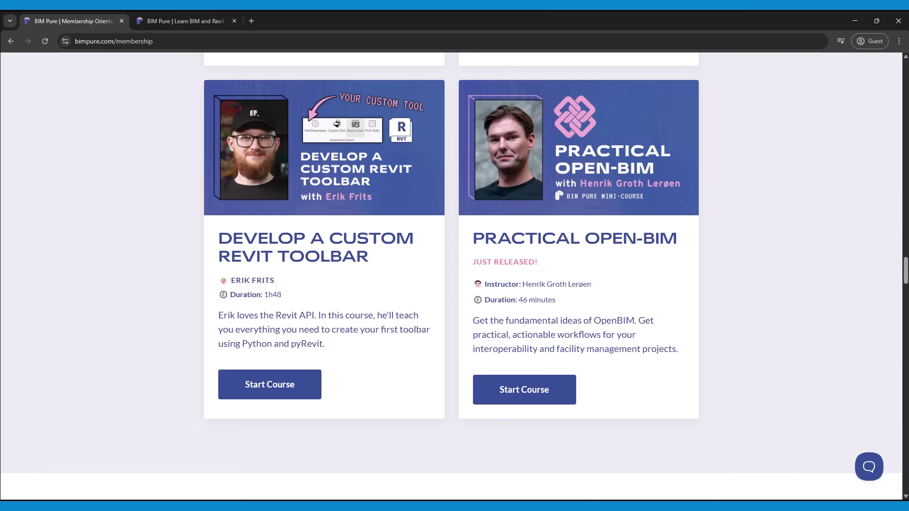
{"action": "scroll", "coordinate": [454, 275], "scroll_direction": "down", "scroll_amount": 20}
{"action": "scroll", "coordinate": [454, 275], "scroll_direction": "up", "scroll_amount": 6}
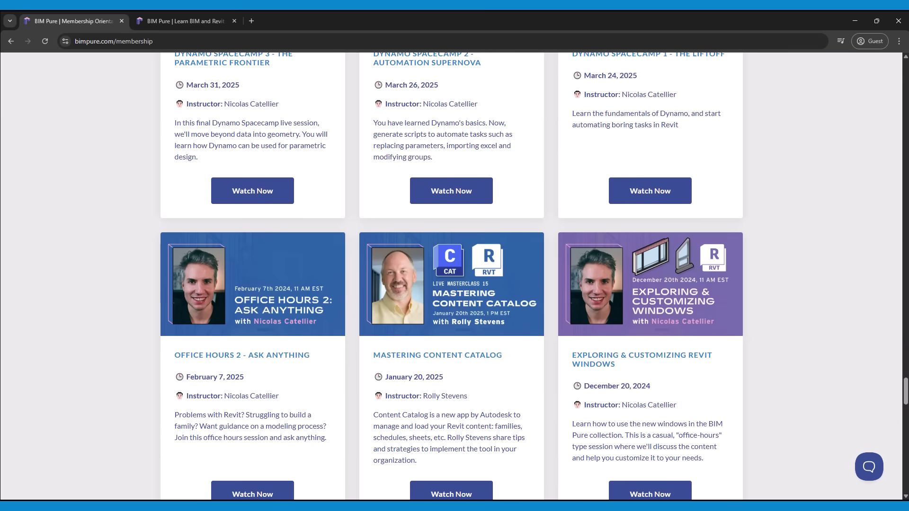
{"action": "scroll", "coordinate": [455, 275], "scroll_direction": "down", "scroll_amount": 2}
{"action": "scroll", "coordinate": [454, 274], "scroll_direction": "up", "scroll_amount": 13}
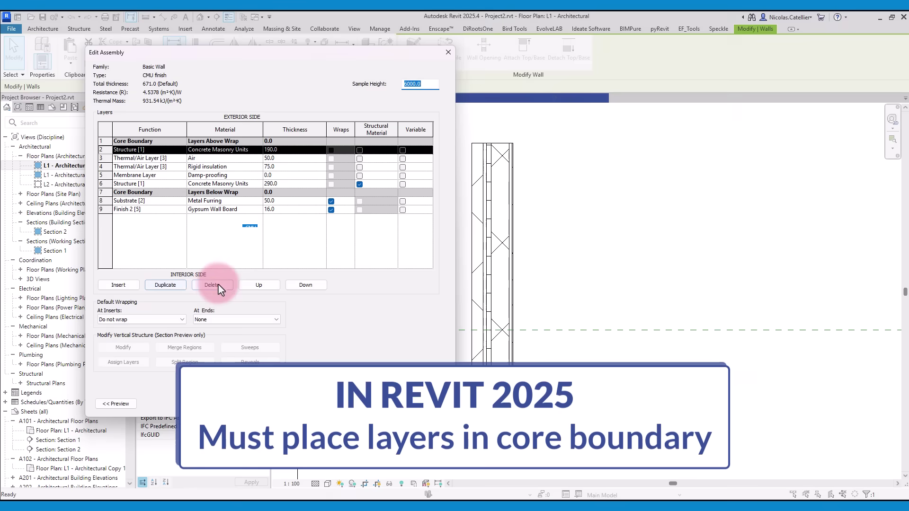
- Trim the CMU finish wall to a 290 CMU core, Metal Furring and Gypsum Wall Board, then inspect the corner join
{"action": "left_click", "coordinate": [216, 285]}
{"action": "left_click", "coordinate": [215, 285]}
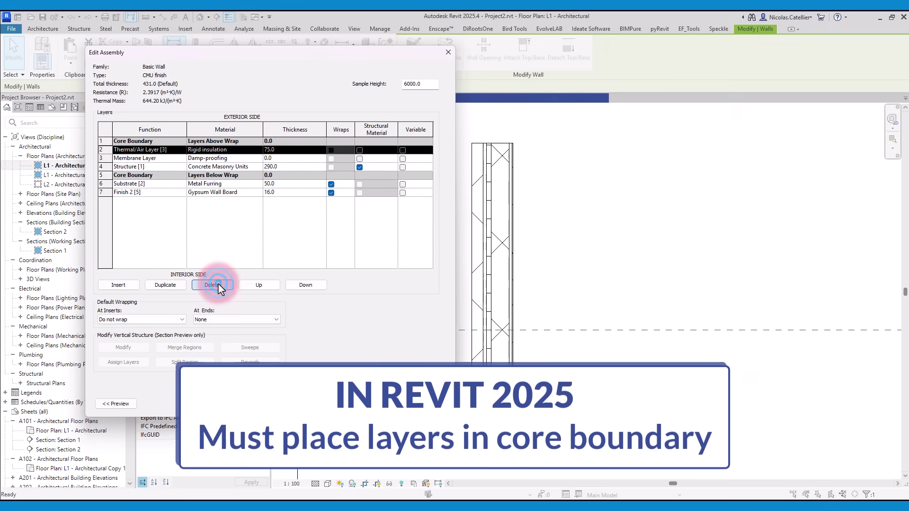
{"action": "left_click", "coordinate": [215, 285]}
{"action": "left_click", "coordinate": [216, 285]}
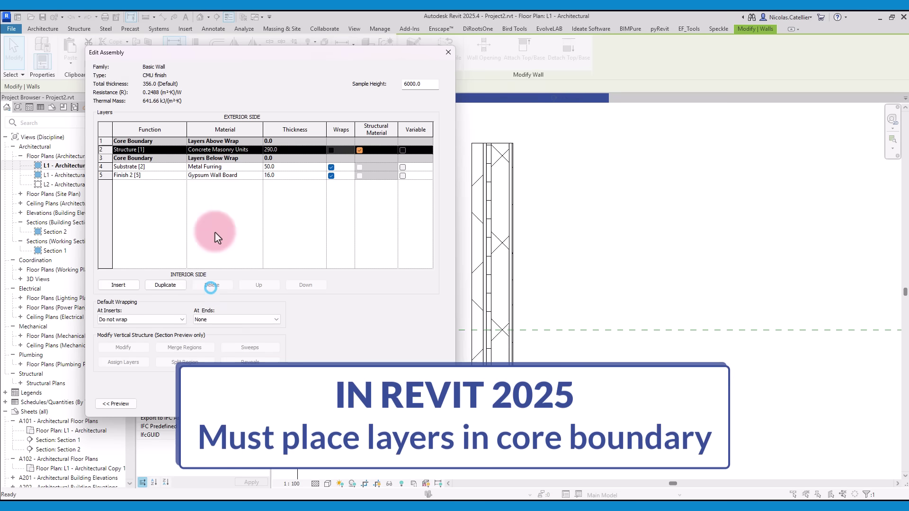
{"action": "left_click", "coordinate": [205, 169]}
{"action": "left_click", "coordinate": [226, 163]}
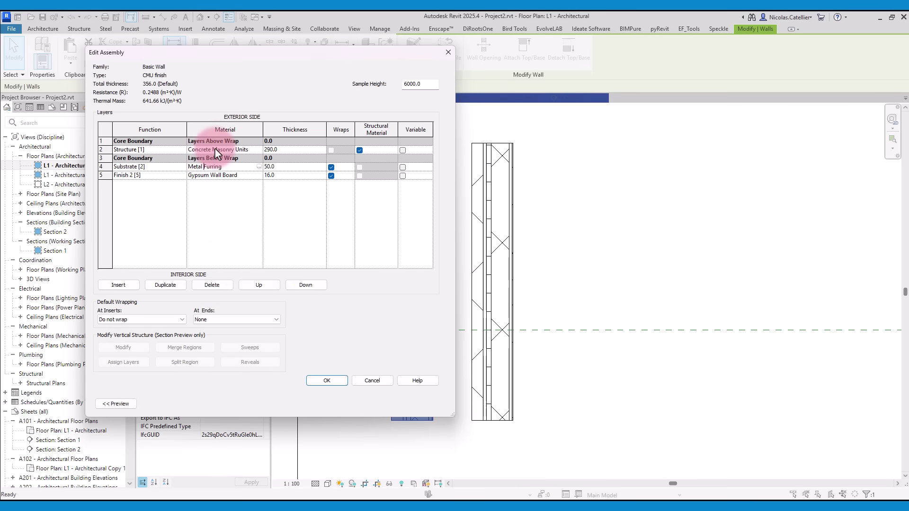
{"action": "left_click", "coordinate": [171, 149]}
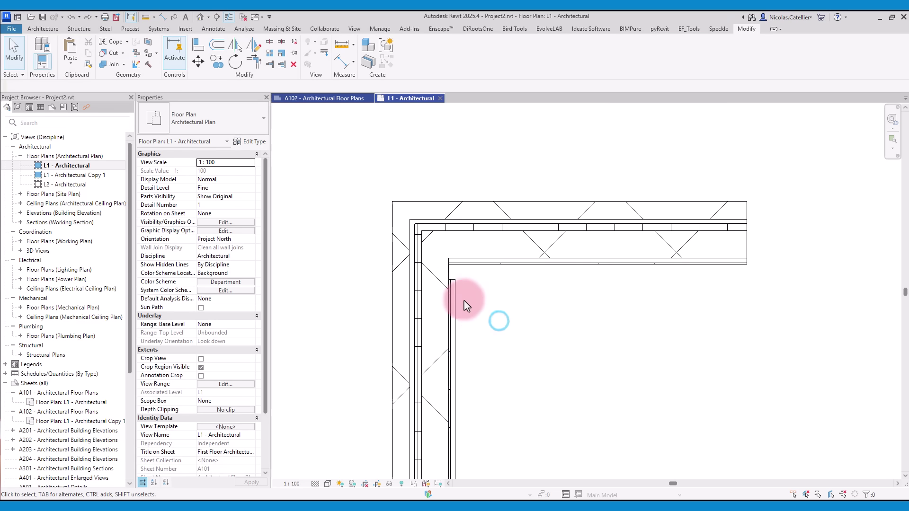
{"action": "left_click", "coordinate": [453, 294]}
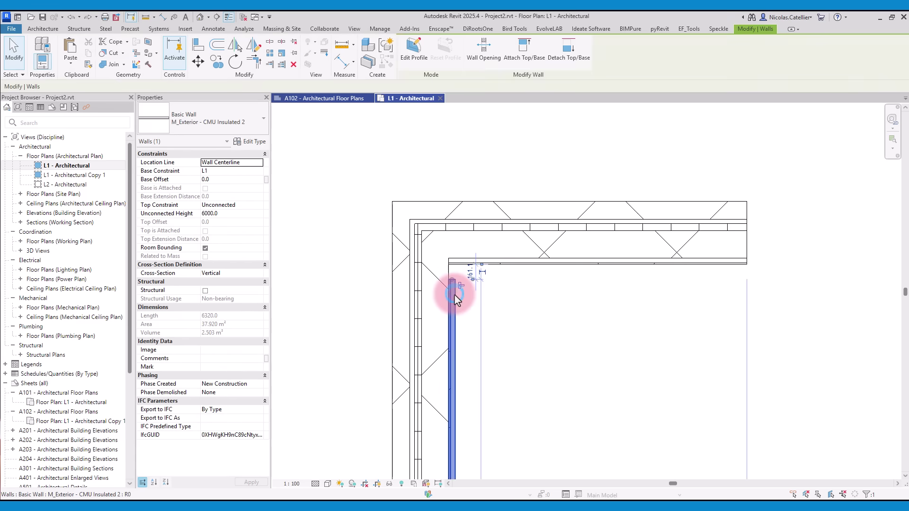
{"action": "left_click", "coordinate": [523, 292]}
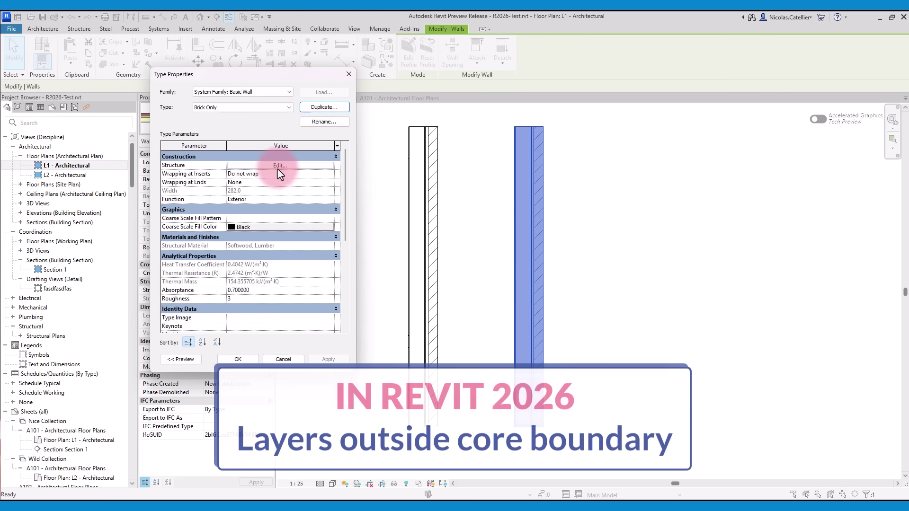
- Delete the air, membrane, substrate and Structure layers so the Brick Only wall has an empty core
{"action": "left_click", "coordinate": [277, 171]}
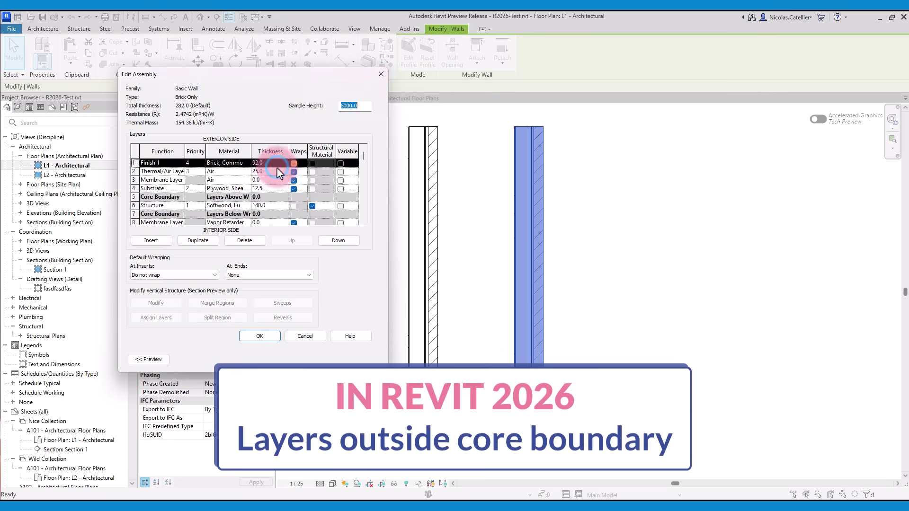
{"action": "scroll", "coordinate": [240, 199], "scroll_direction": "down", "scroll_amount": 1}
{"action": "scroll", "coordinate": [240, 198], "scroll_direction": "up", "scroll_amount": 1}
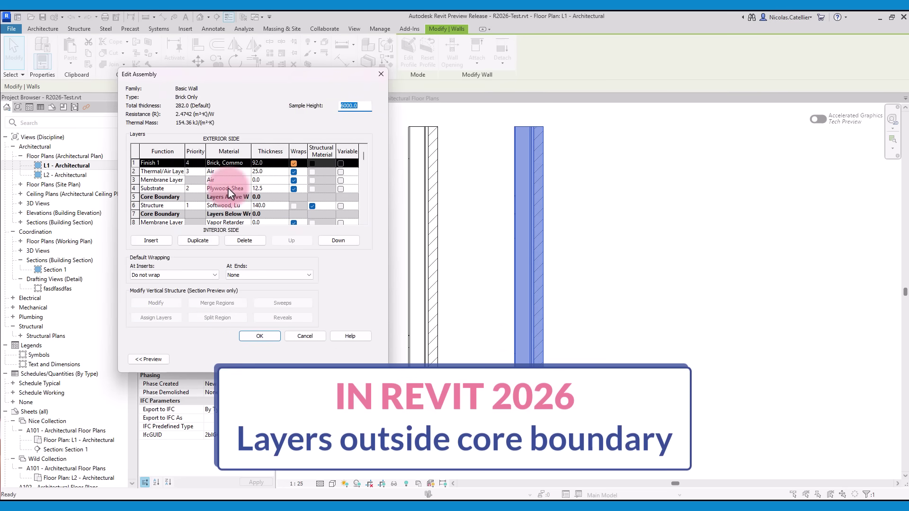
{"action": "left_click", "coordinate": [160, 172]}
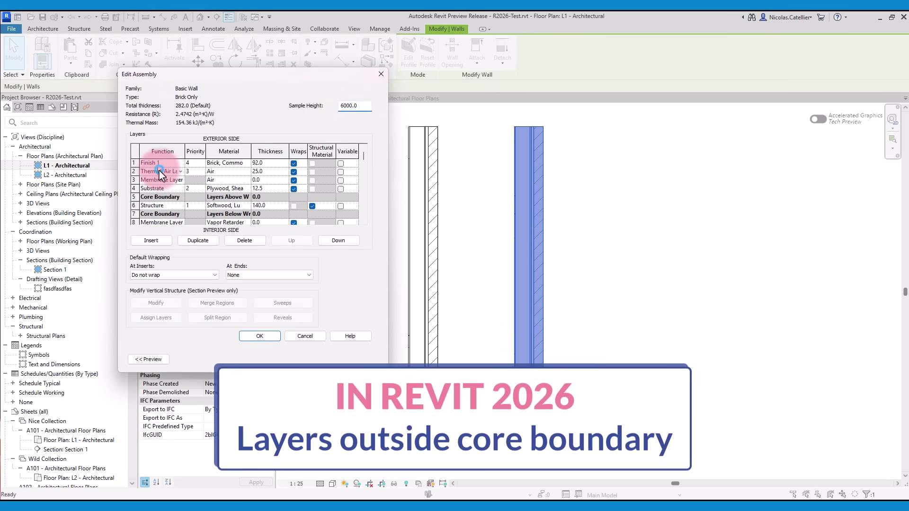
{"action": "left_click", "coordinate": [244, 241]}
{"action": "left_click", "coordinate": [161, 180]}
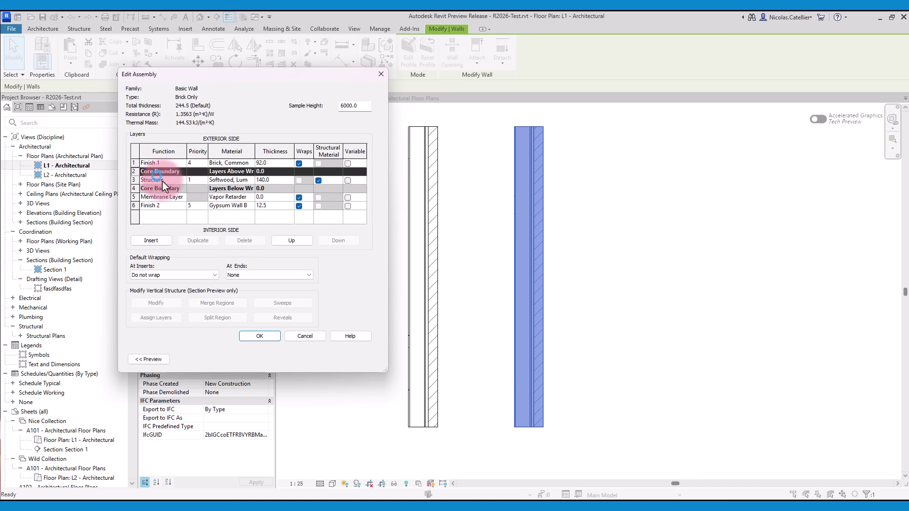
{"action": "left_click", "coordinate": [245, 240]}
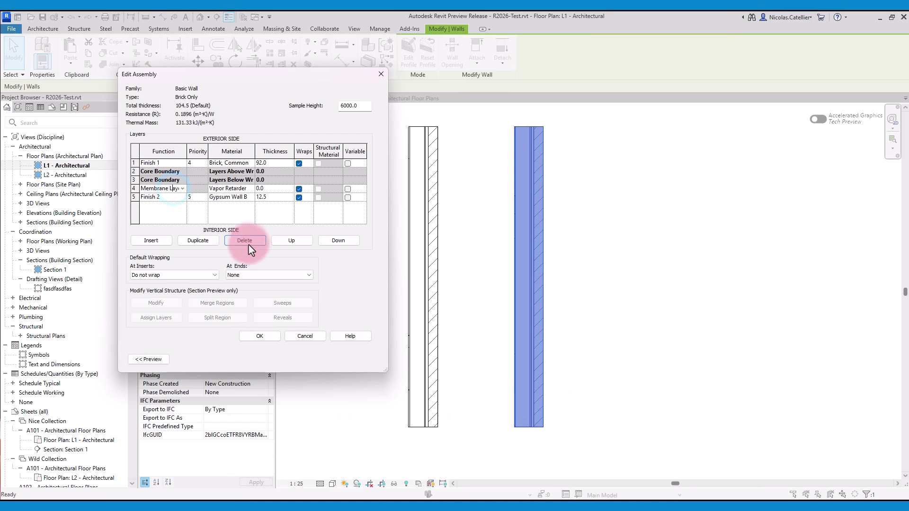
{"action": "left_click", "coordinate": [245, 241]}
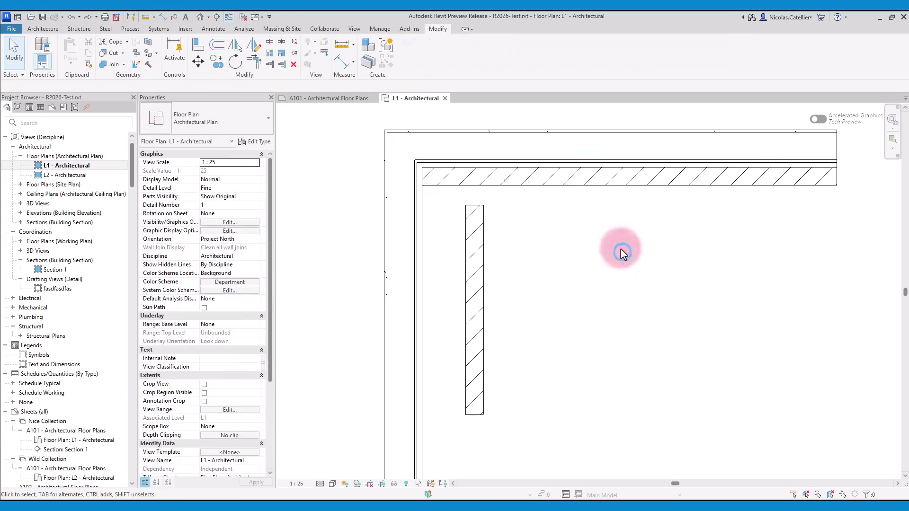
- Extend the vertical Brick Only wall up to join the top wall at the corner
{"action": "left_click", "coordinate": [658, 185]}
{"action": "left_click", "coordinate": [475, 232]}
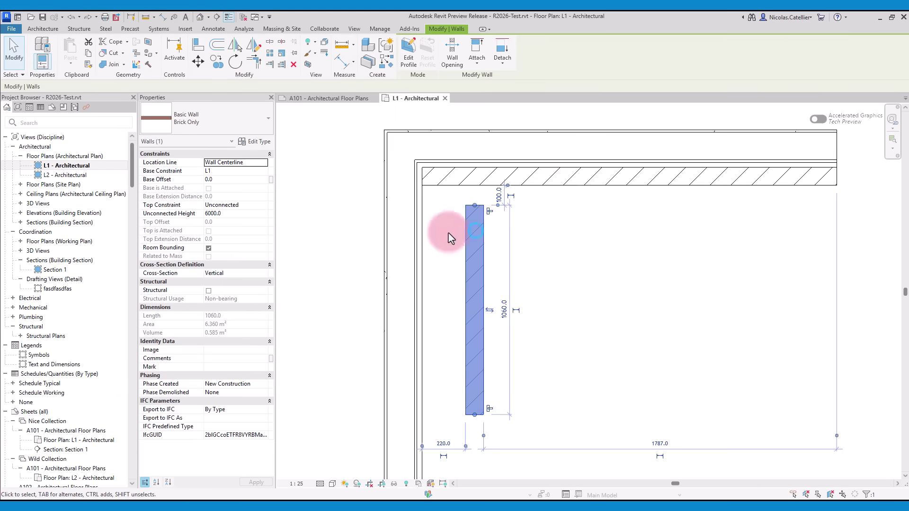
{"action": "left_click_drag", "start_coordinate": [474, 204], "coordinate": [426, 203]}
{"action": "left_click", "coordinate": [633, 265]}
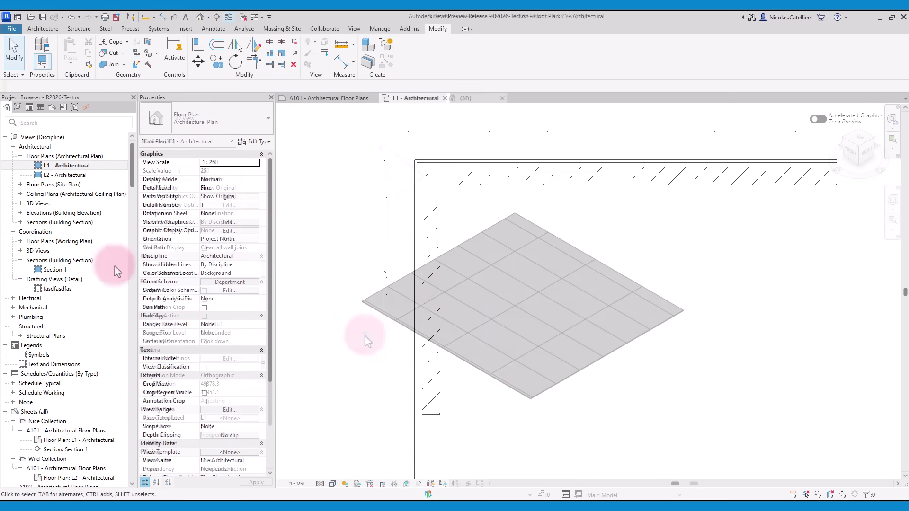
- Open the Ceramic 12mm floor's type layer structure
{"action": "left_click", "coordinate": [374, 308]}
{"action": "left_click", "coordinate": [255, 141]}
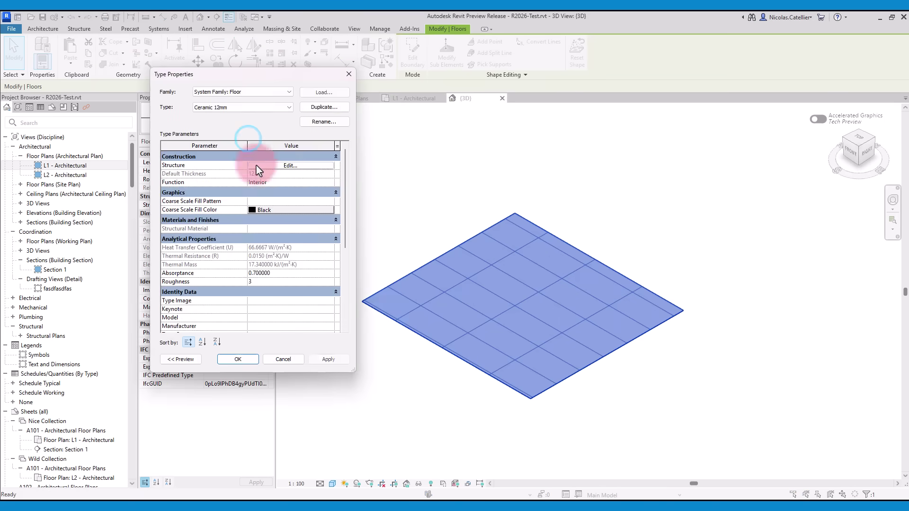
{"action": "left_click", "coordinate": [279, 166]}
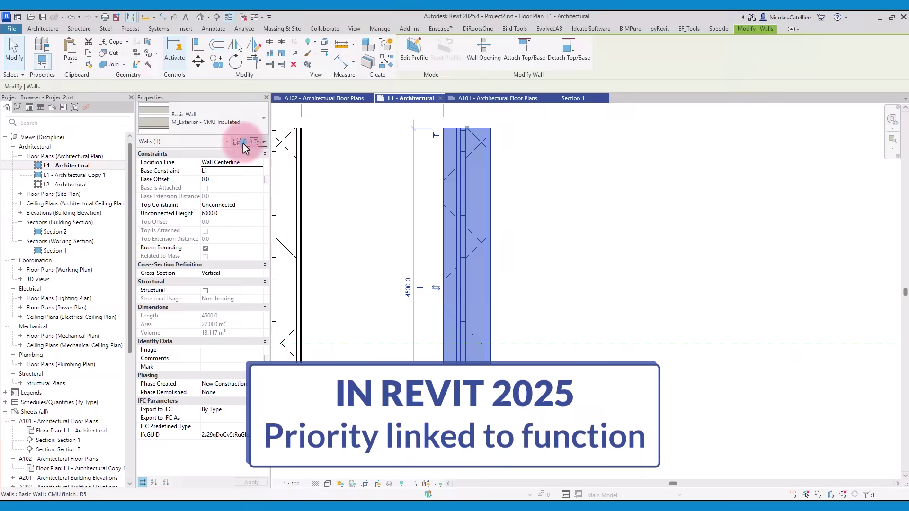
- Review the Thermal/Air layer functions in the CMU Insulated wall's layer structure
{"action": "left_click", "coordinate": [242, 142]}
{"action": "left_click", "coordinate": [293, 144]}
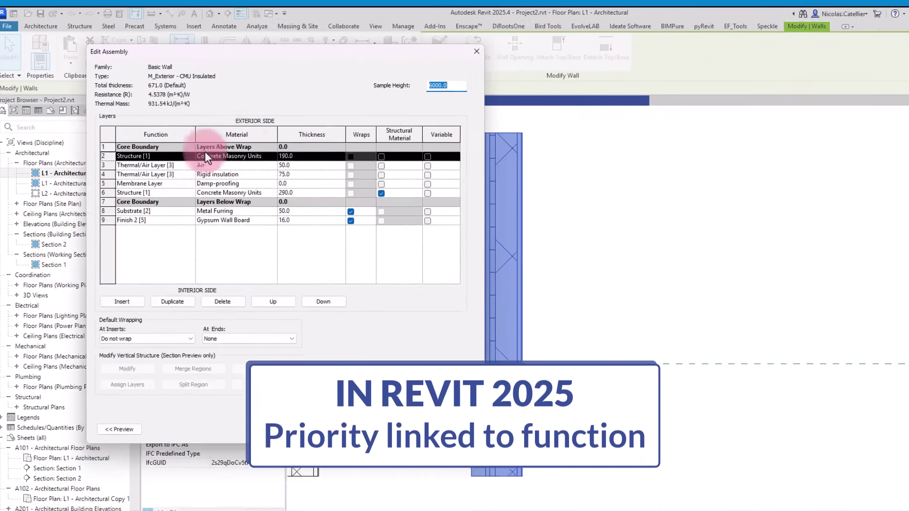
{"action": "left_click", "coordinate": [142, 166]}
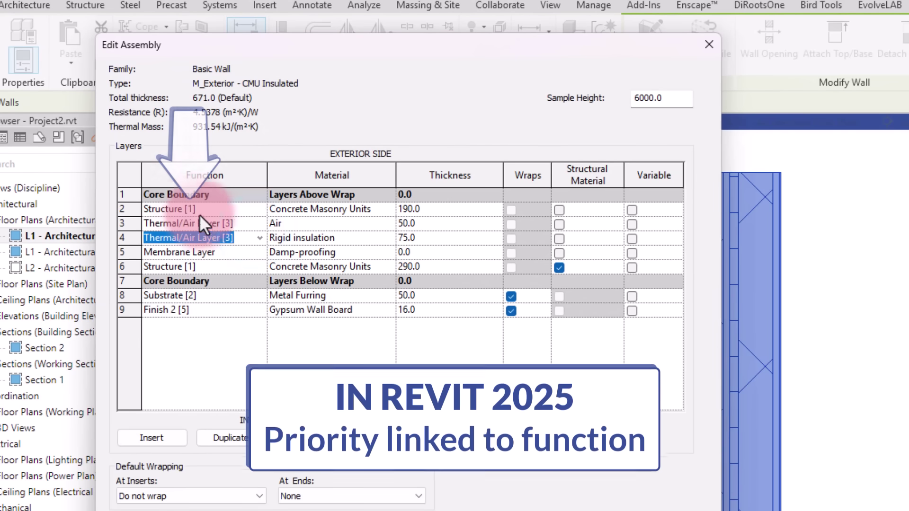
{"action": "left_click", "coordinate": [230, 223]}
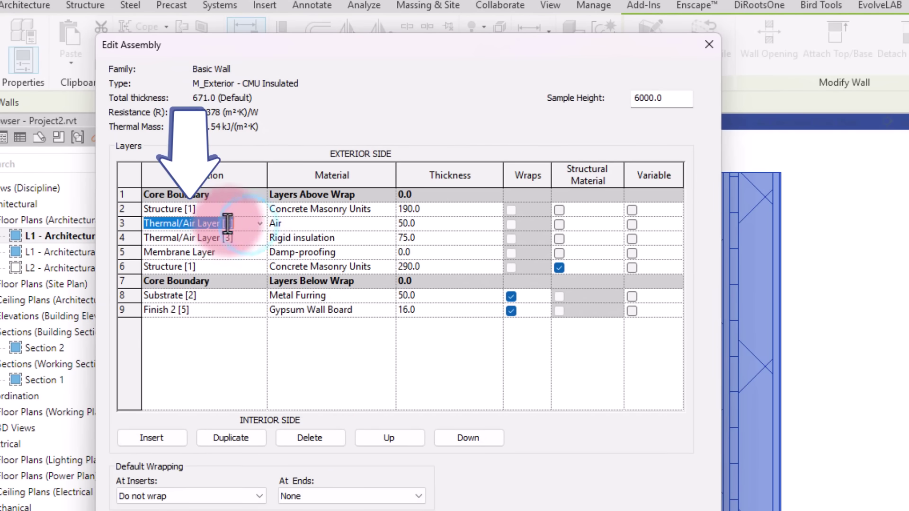
{"action": "left_click", "coordinate": [227, 237]}
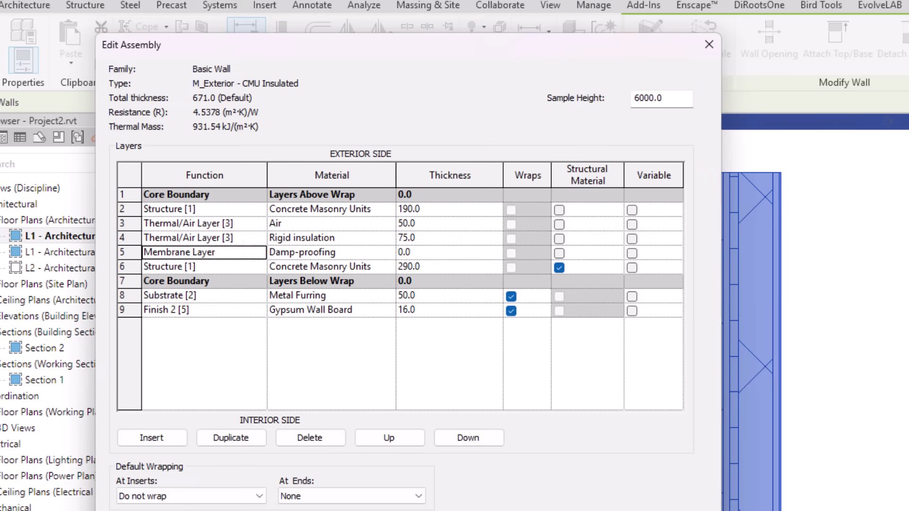
- Set the Brick on Wood Stud wall's brick finish priority to 5 and air layer priority to 2
{"action": "left_click", "coordinate": [324, 162]}
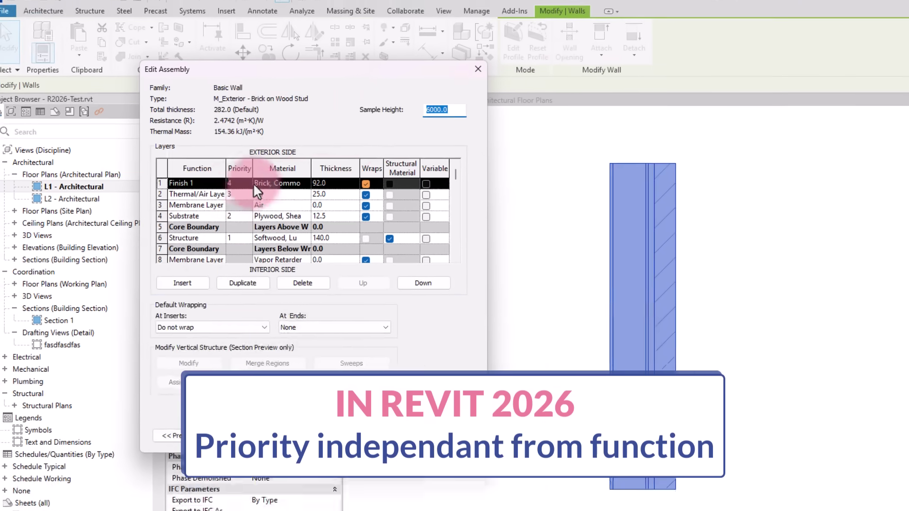
{"action": "left_click", "coordinate": [201, 162]}
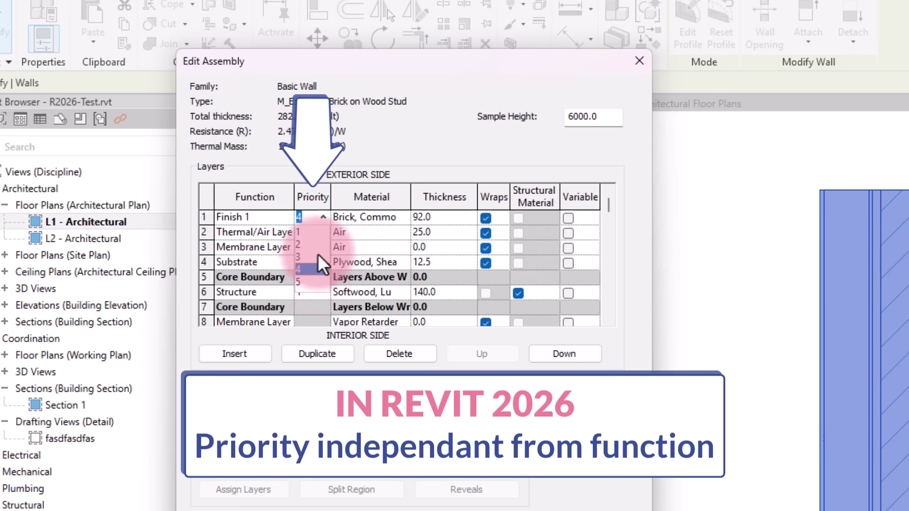
{"action": "left_click", "coordinate": [306, 281]}
{"action": "left_click", "coordinate": [323, 230]}
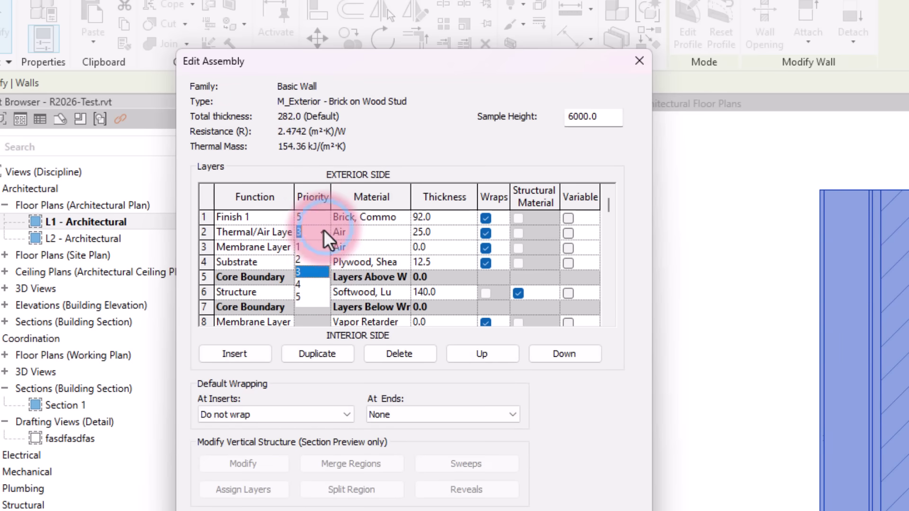
{"action": "left_click", "coordinate": [305, 258]}
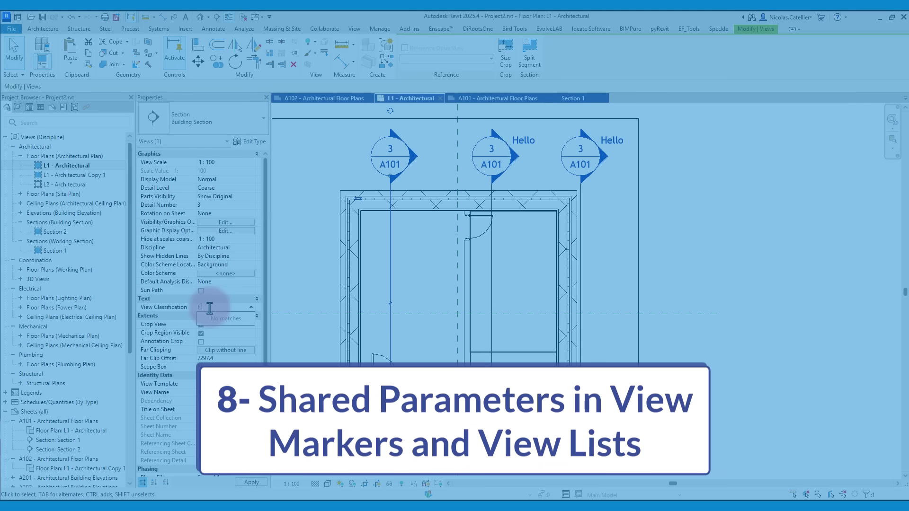
- Set the section's View Classification to Floor Plans and open the M_Section Head - Filled family
{"action": "type", "text": "oo"}
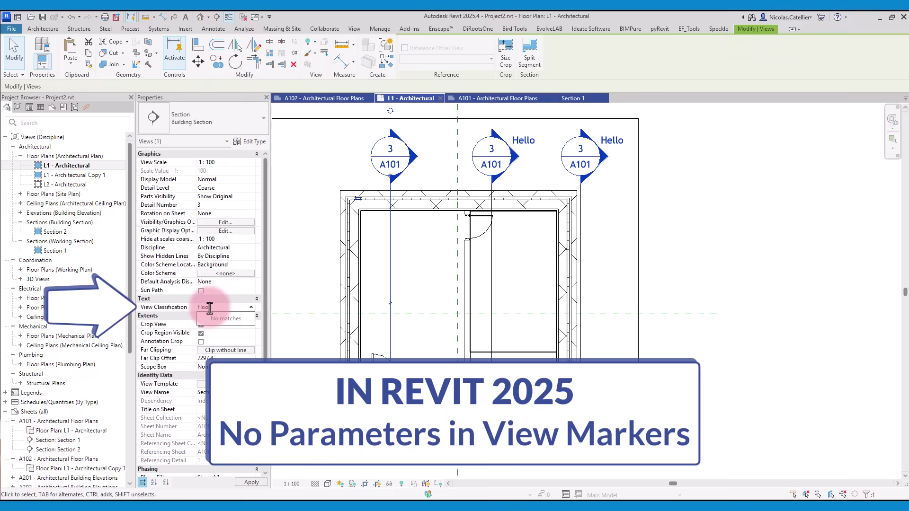
{"action": "type", "text": "r Plans"}
{"action": "left_click", "coordinate": [314, 269]}
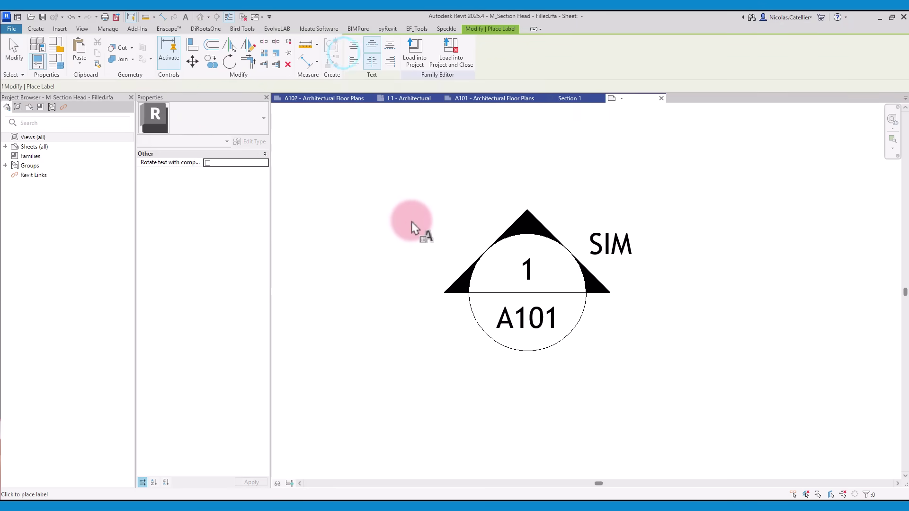
{"action": "left_click", "coordinate": [416, 228]}
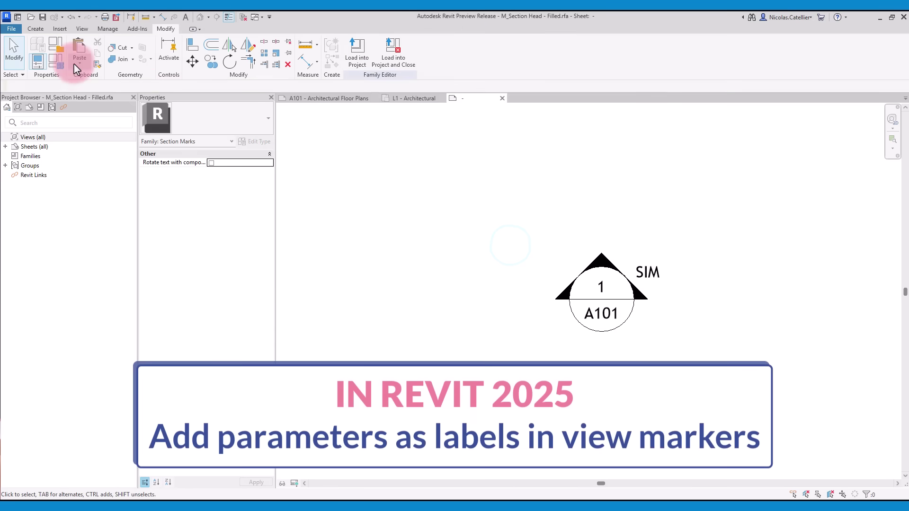
- Add a label to the section head showing the shared parameter View Classification from the Views group
{"action": "left_click", "coordinate": [339, 49]}
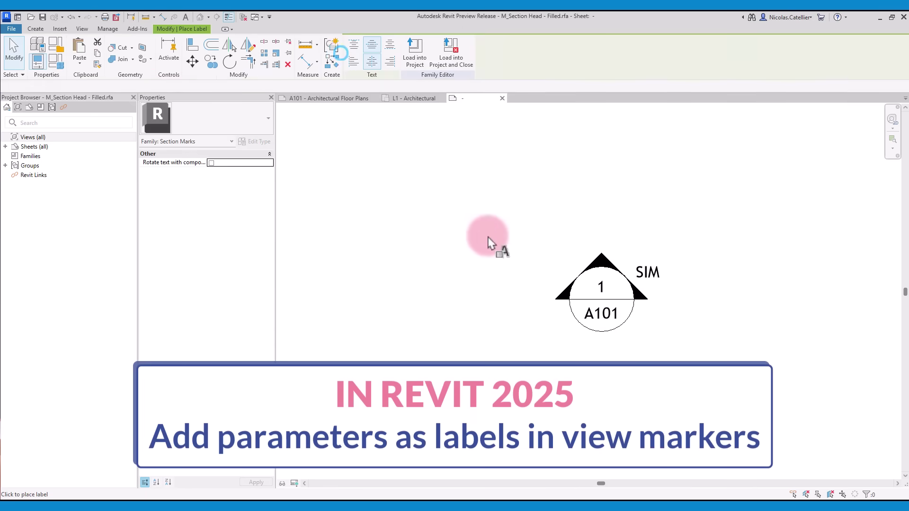
{"action": "left_click", "coordinate": [554, 272]}
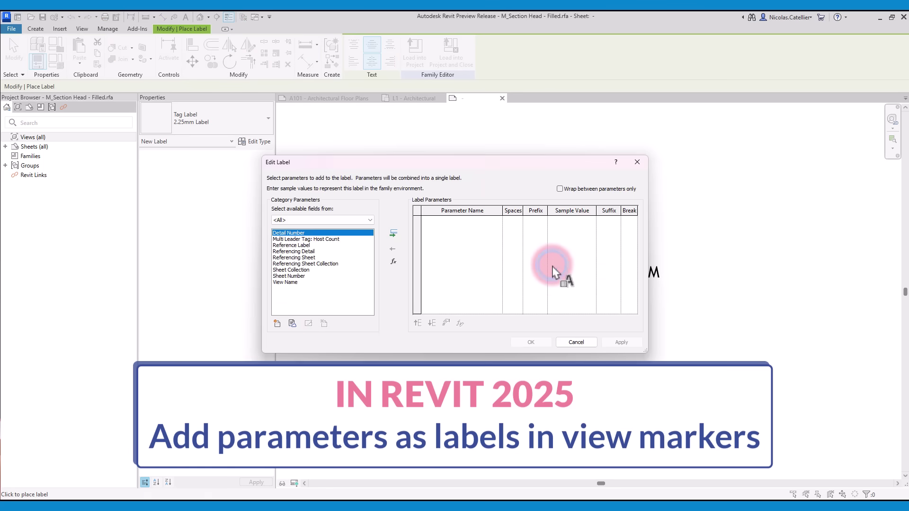
{"action": "left_click", "coordinate": [278, 324]}
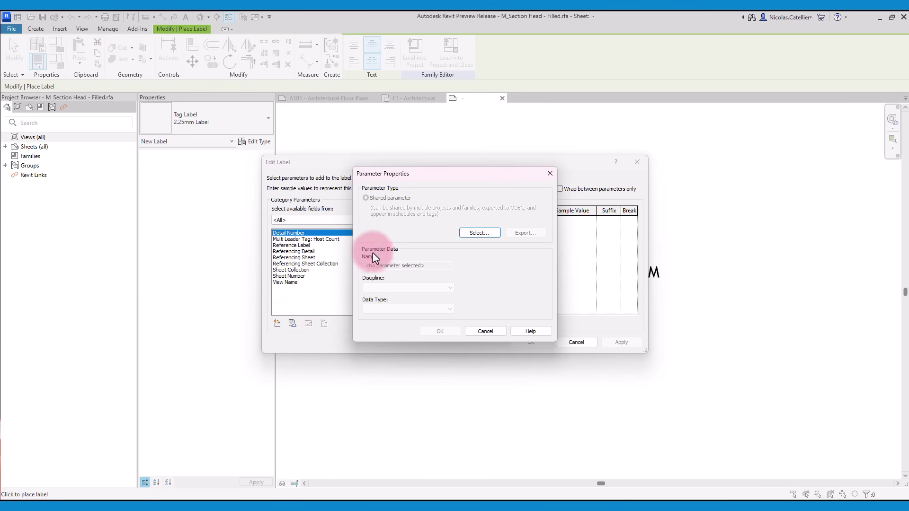
{"action": "left_click", "coordinate": [478, 232]}
{"action": "left_click", "coordinate": [408, 207]}
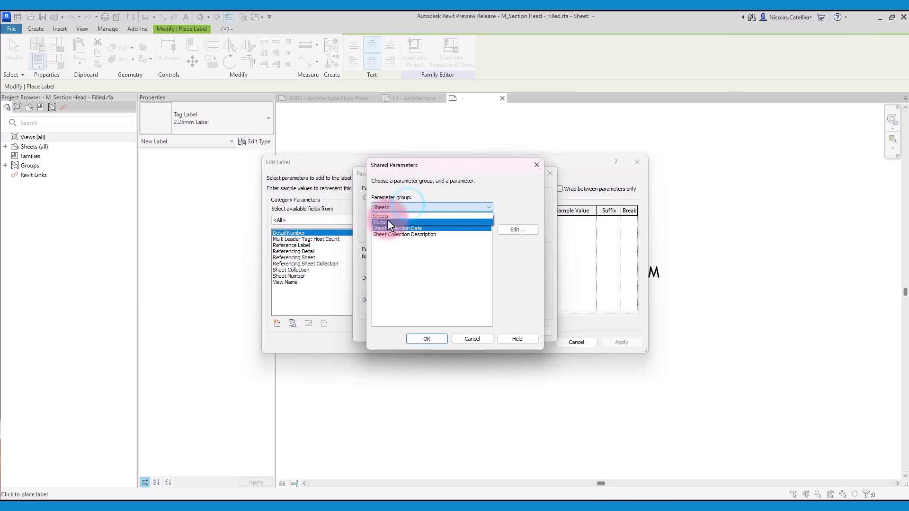
{"action": "left_click", "coordinate": [387, 221]}
{"action": "left_click", "coordinate": [401, 240]}
{"action": "left_click", "coordinate": [426, 338]}
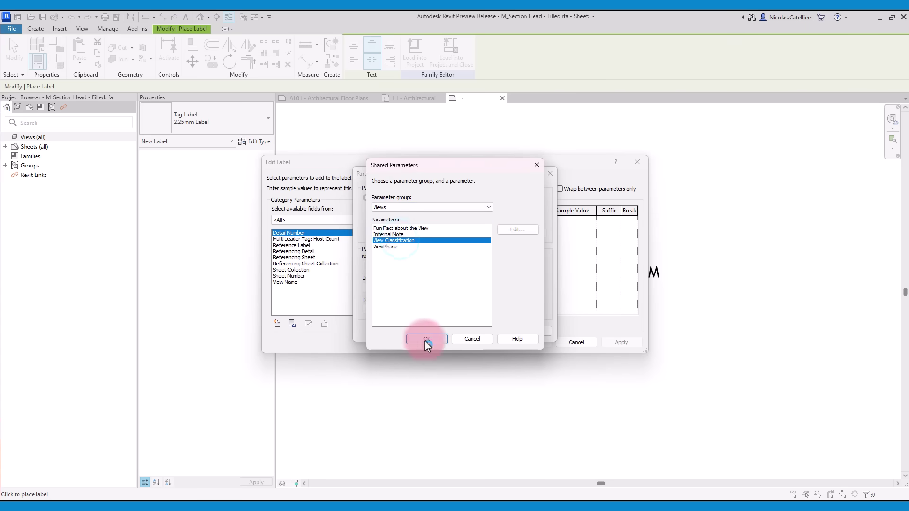
{"action": "left_click", "coordinate": [439, 332]}
{"action": "left_click", "coordinate": [529, 343]}
{"action": "left_click", "coordinate": [393, 233]}
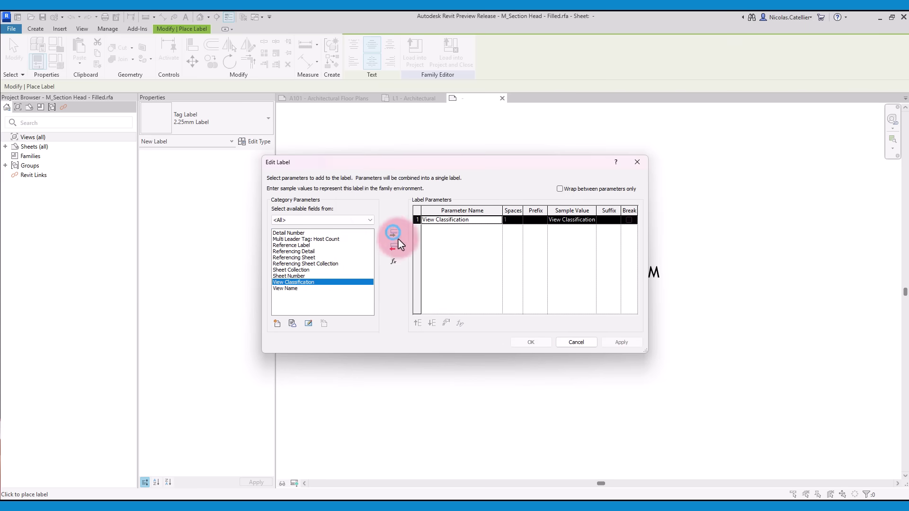
{"action": "left_click", "coordinate": [530, 343]}
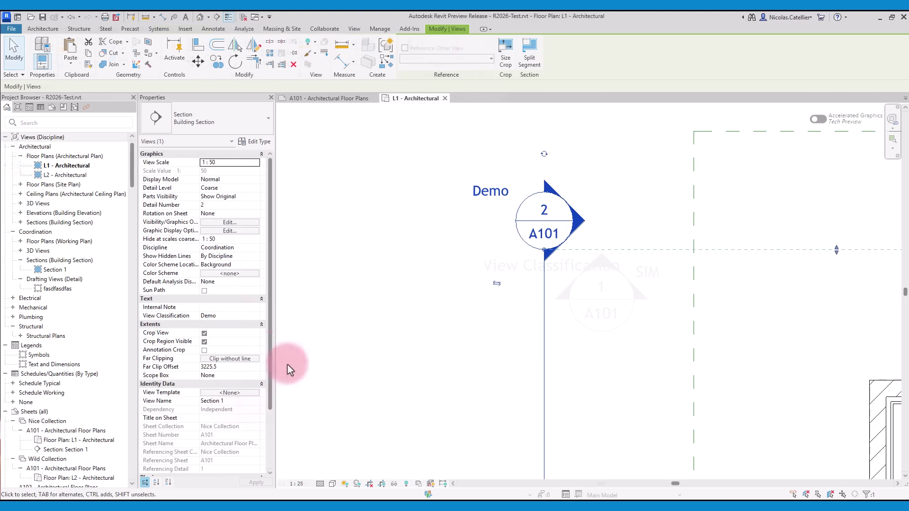
- Set the section's View Classification to Paint so its marker reads Paint
{"action": "left_click", "coordinate": [233, 316]}
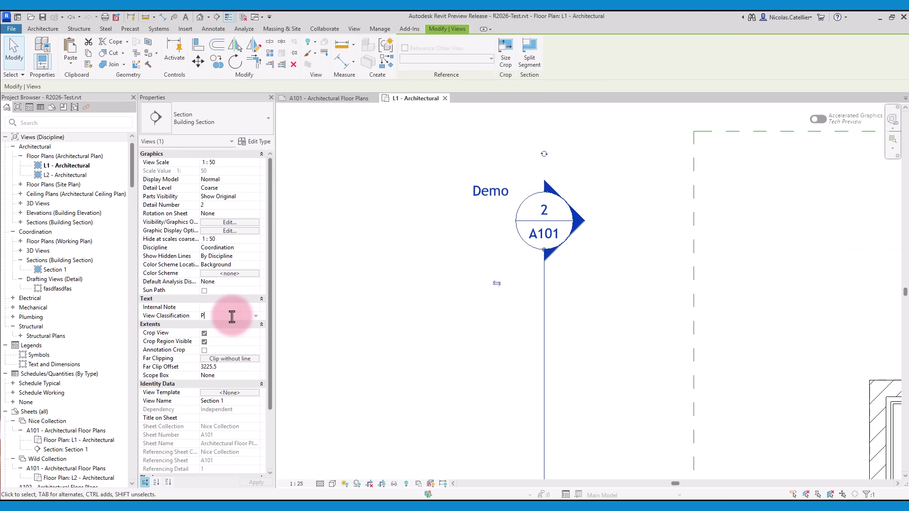
{"action": "left_click", "coordinate": [419, 263]}
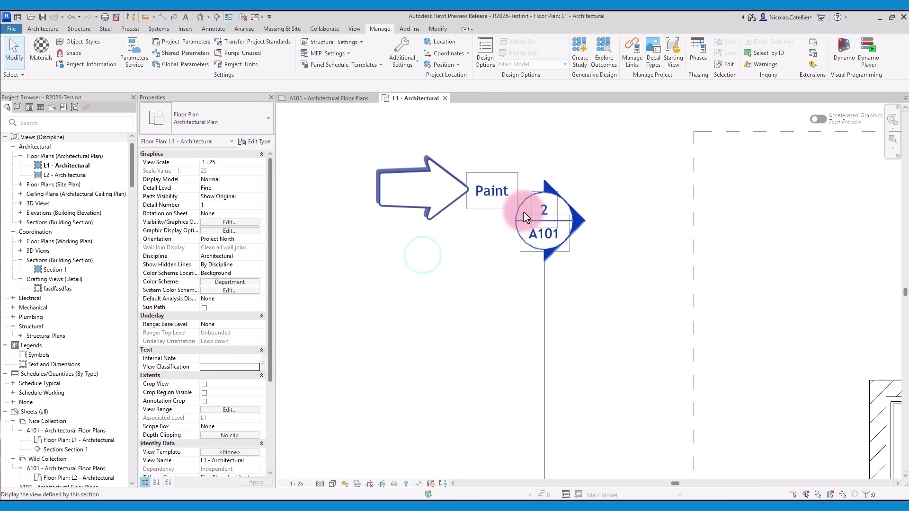
{"action": "left_click", "coordinate": [457, 289]}
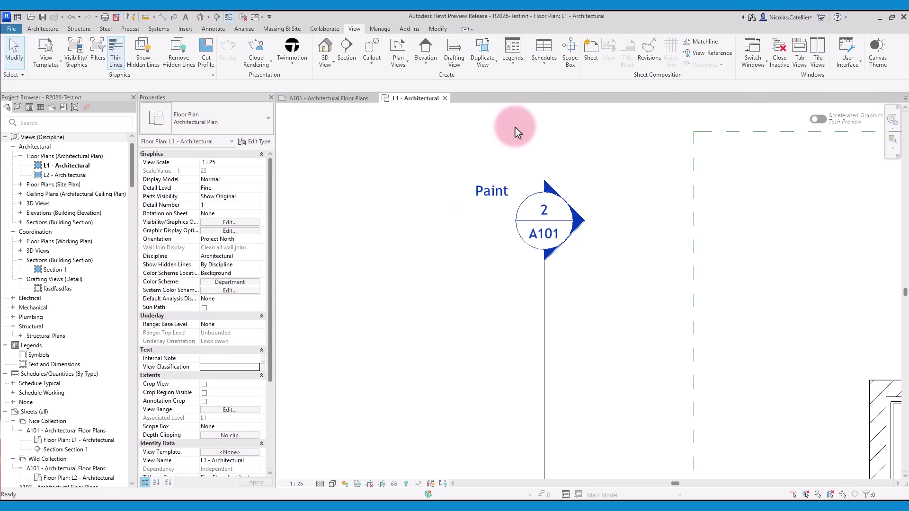
- Start a new sheet list with the fields Sheet Number, Sheet Height, Sheet Width and Scale
{"action": "left_click", "coordinate": [547, 61]}
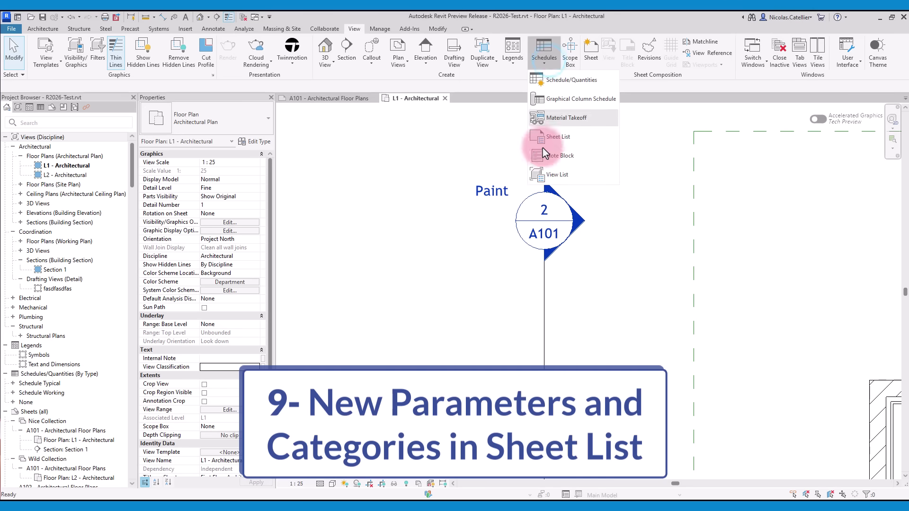
{"action": "left_click", "coordinate": [559, 137]}
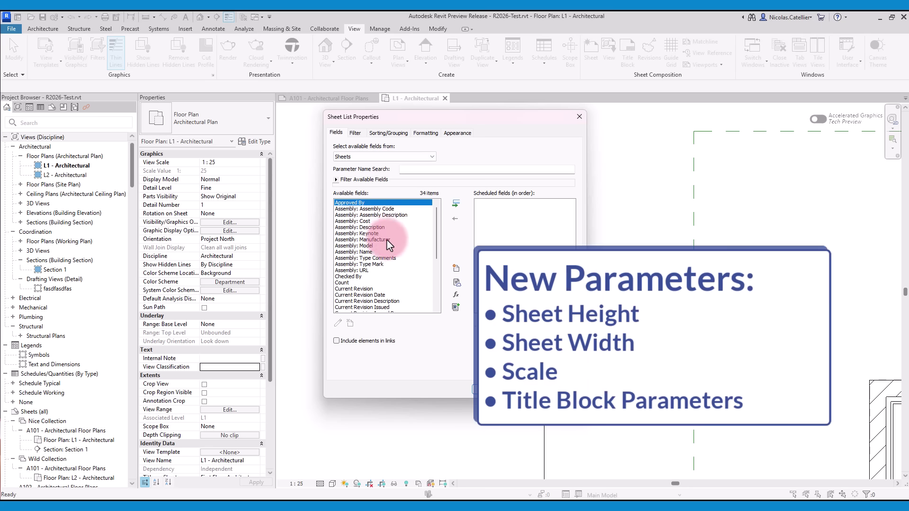
{"action": "left_click_drag", "start_coordinate": [436, 232], "coordinate": [433, 265]}
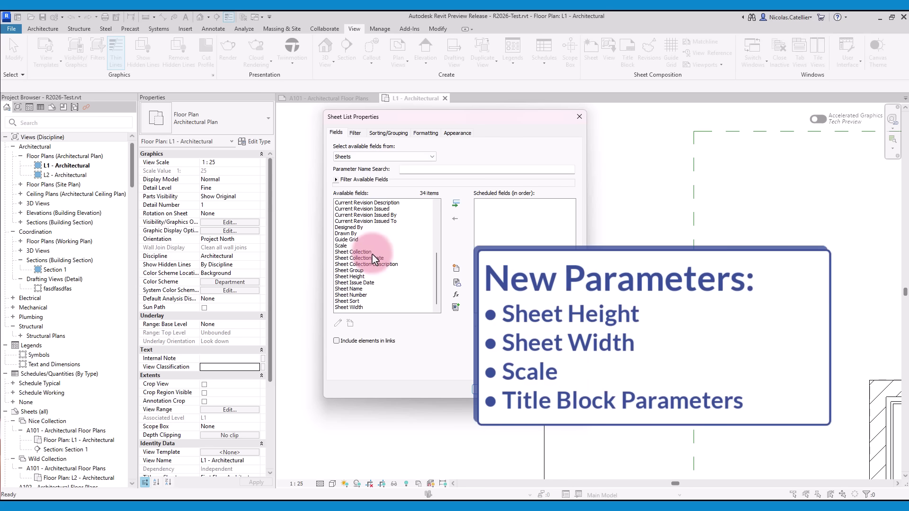
{"action": "left_click", "coordinate": [371, 295]}
{"action": "left_click", "coordinate": [455, 203]}
{"action": "left_click", "coordinate": [349, 282]}
{"action": "left_click", "coordinate": [347, 301], "text": "ctrl"}
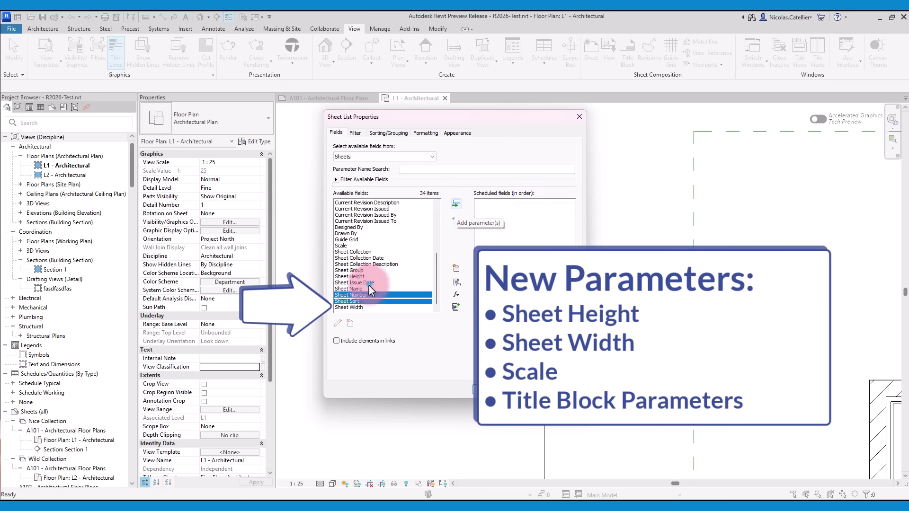
{"action": "left_click", "coordinate": [456, 204]}
{"action": "left_click", "coordinate": [350, 307]}
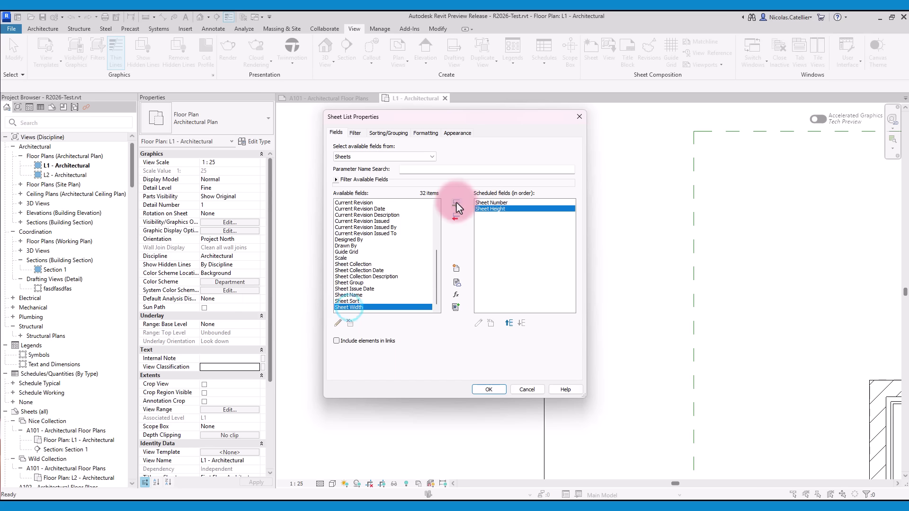
{"action": "left_click", "coordinate": [456, 206]}
{"action": "left_click", "coordinate": [359, 264]}
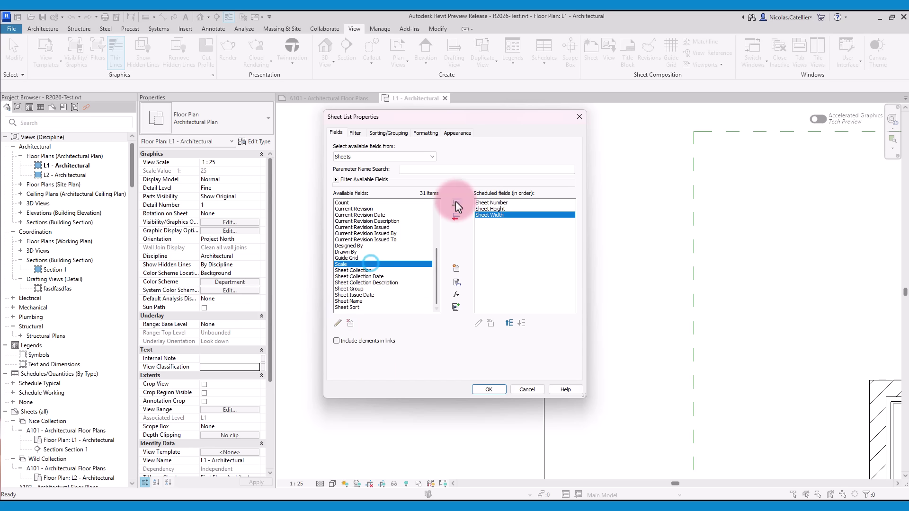
{"action": "left_click", "coordinate": [455, 206]}
- Add the Title Blocks: Family and Type field and confirm the sheet list
{"action": "left_click", "coordinate": [360, 155]}
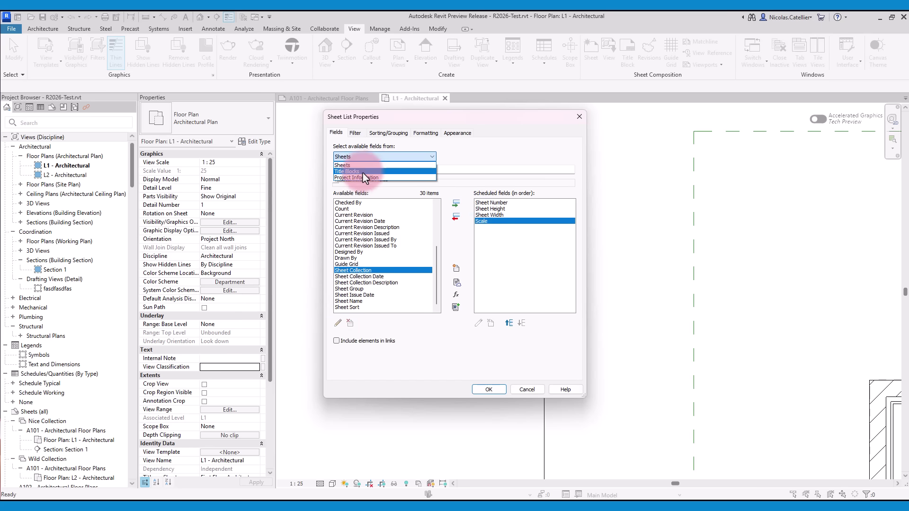
{"action": "left_click", "coordinate": [363, 173]}
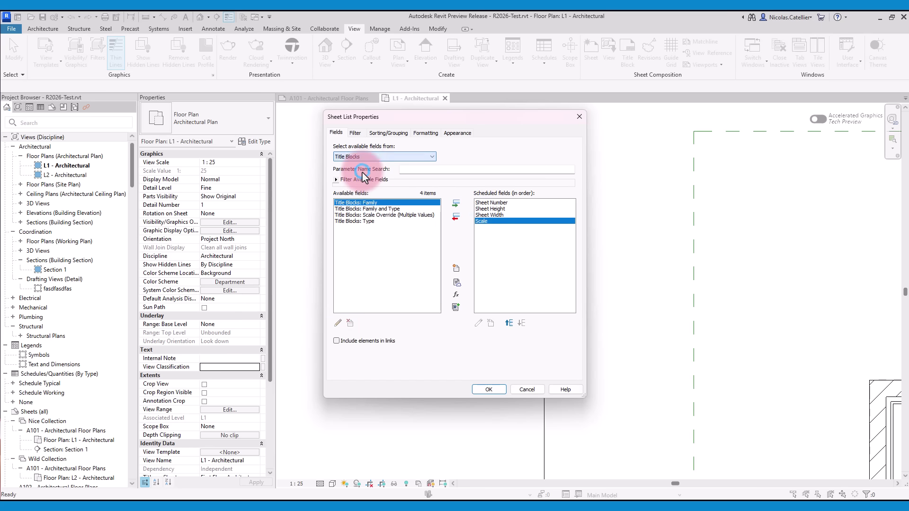
{"action": "left_click", "coordinate": [363, 209]}
{"action": "left_click", "coordinate": [455, 205]}
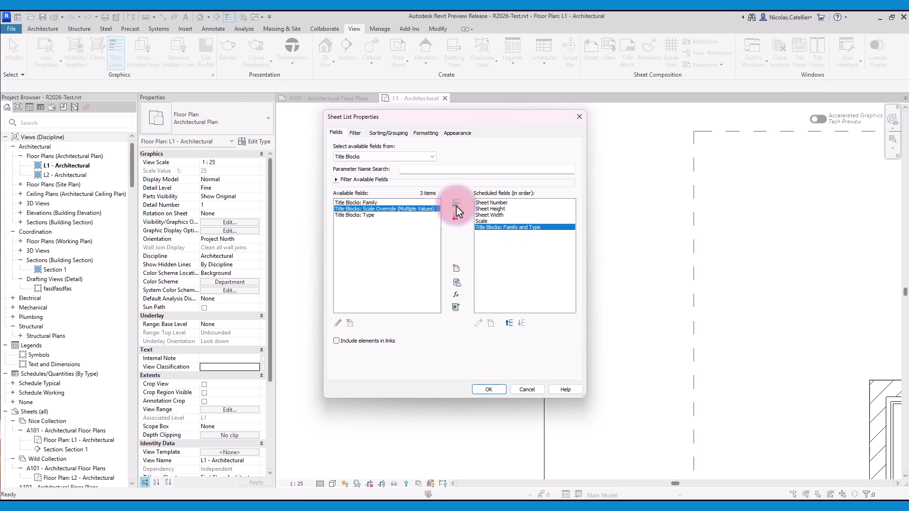
{"action": "left_click", "coordinate": [488, 387]}
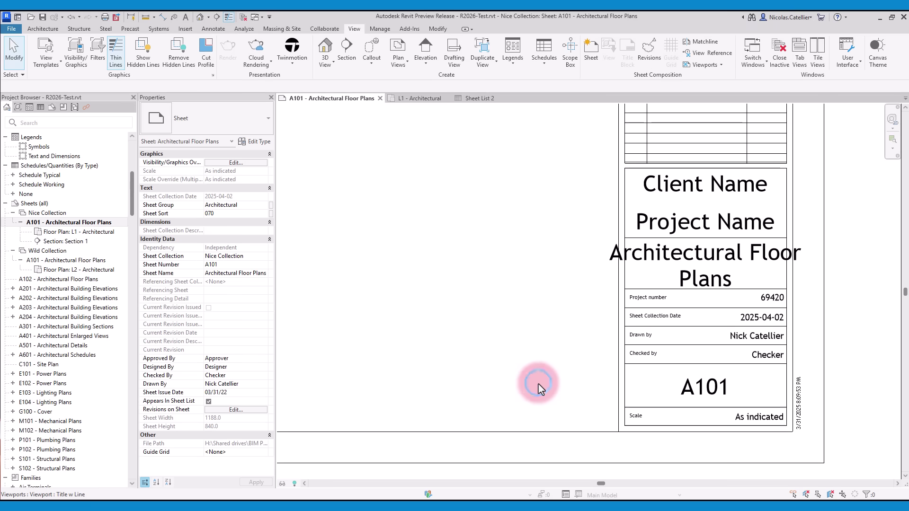
- Zoom into sheet A101's Scale field and select its A0 metric title block
{"action": "scroll", "coordinate": [713, 393], "scroll_direction": "up", "scroll_amount": 3}
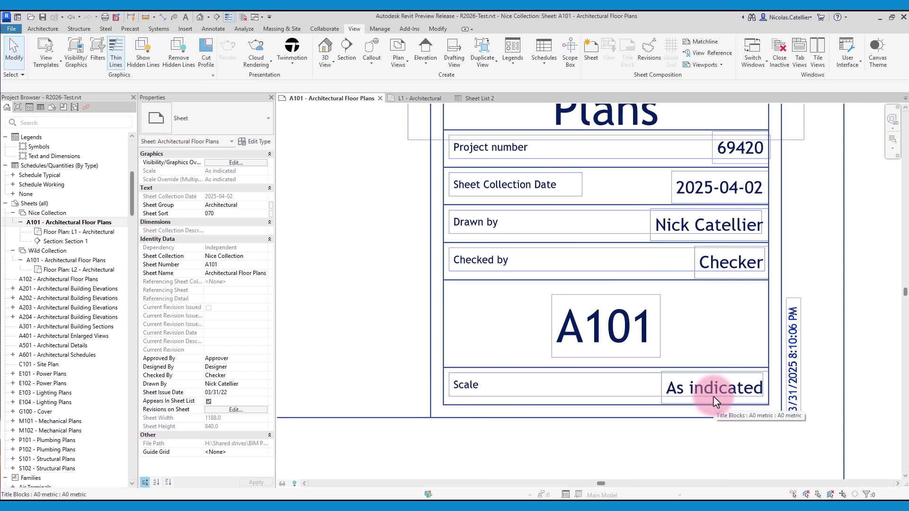
{"action": "left_click", "coordinate": [714, 401]}
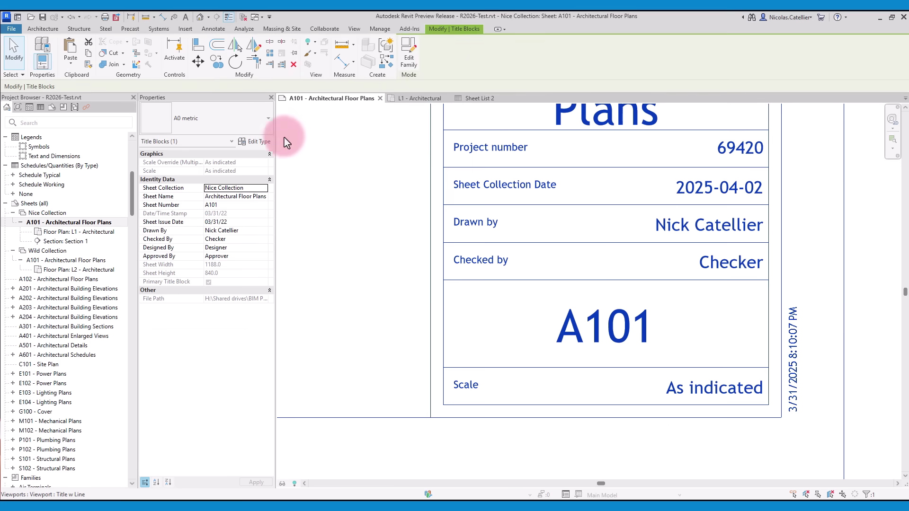
- Change the title block type's Scale Override to 'Check the views for the scale'
{"action": "left_click", "coordinate": [258, 142]}
{"action": "left_click", "coordinate": [268, 166]}
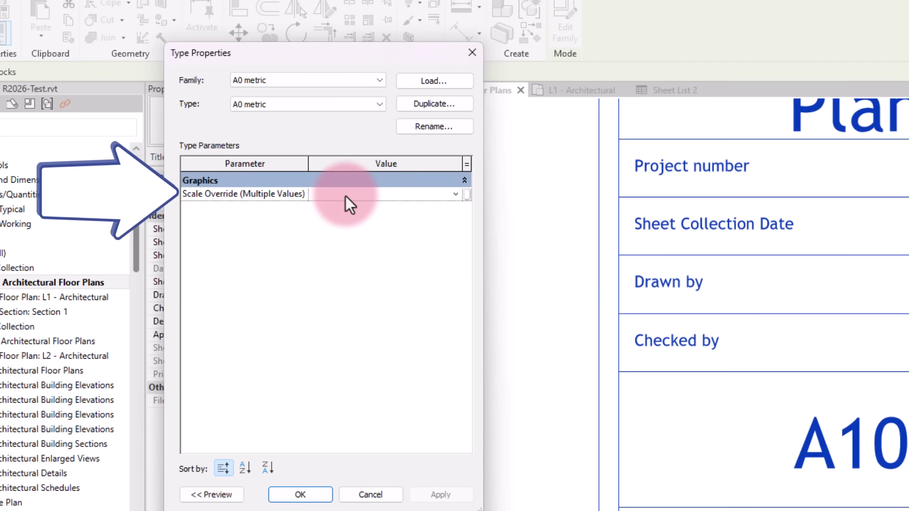
{"action": "type", "text": "Check t"}
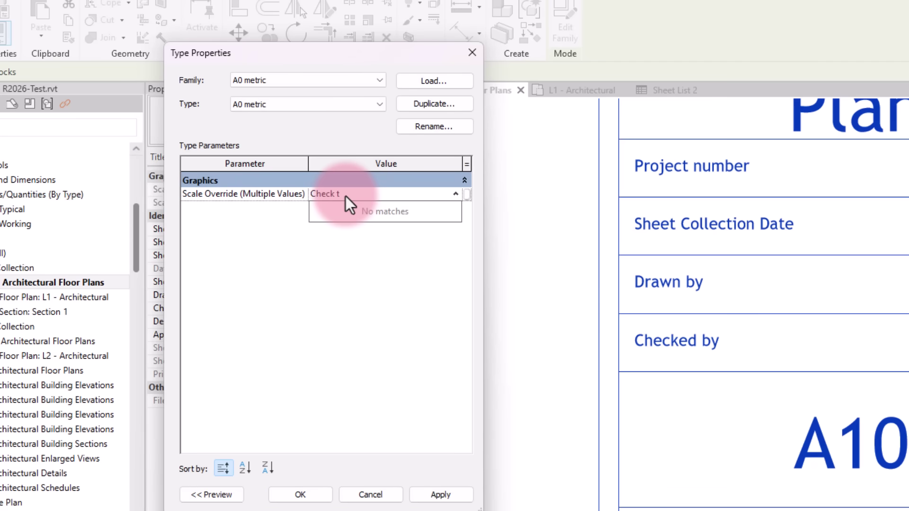
{"action": "type", "text": "he views for the scale"}
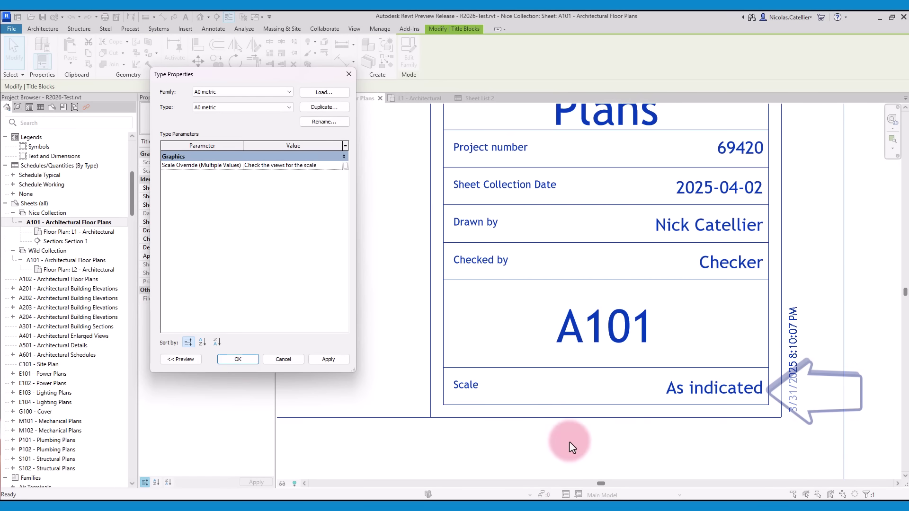
{"action": "left_click", "coordinate": [289, 480]}
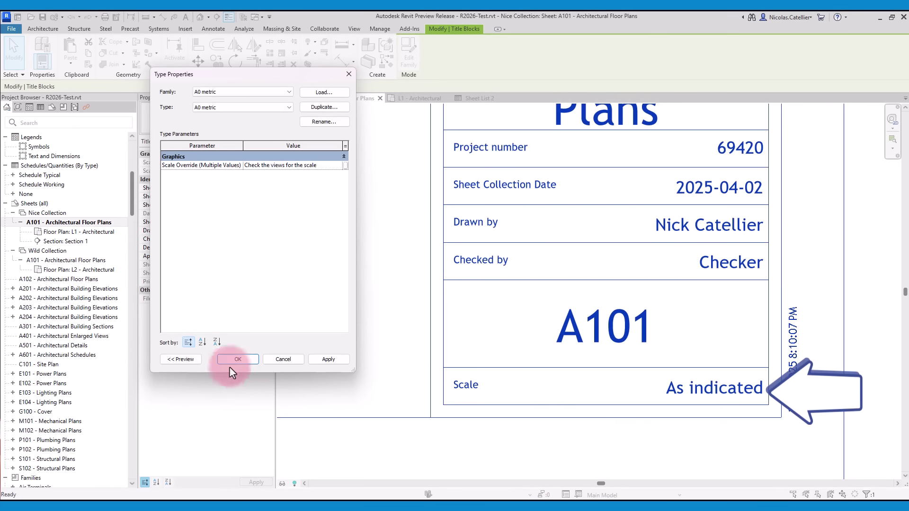
{"action": "left_click", "coordinate": [383, 455]}
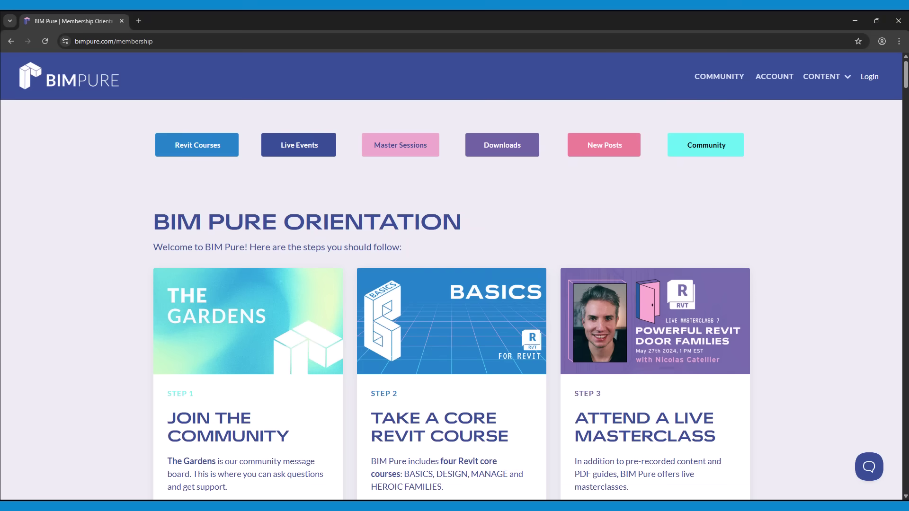
- Scroll the bimpure.com membership page down to the Core Revit Courses listing
{"action": "scroll", "coordinate": [452, 272], "scroll_direction": "down", "scroll_amount": 9}
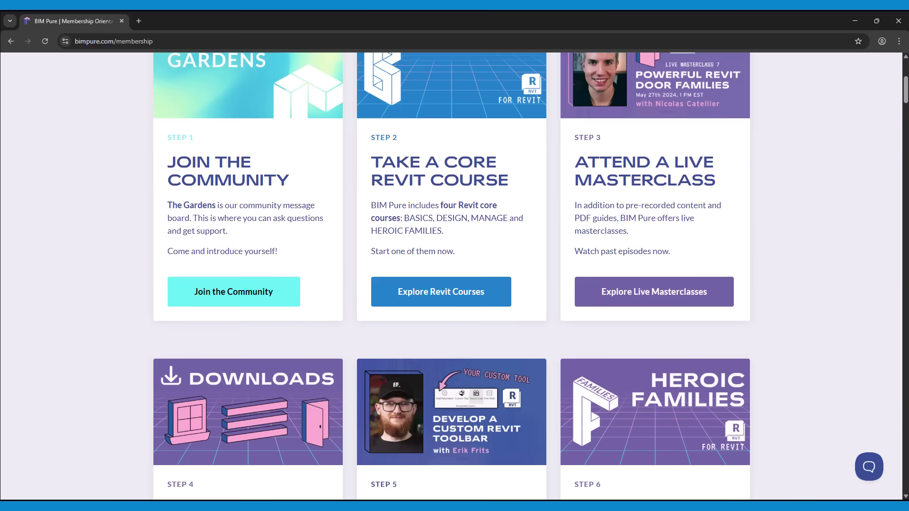
{"action": "scroll", "coordinate": [452, 272], "scroll_direction": "down", "scroll_amount": 8}
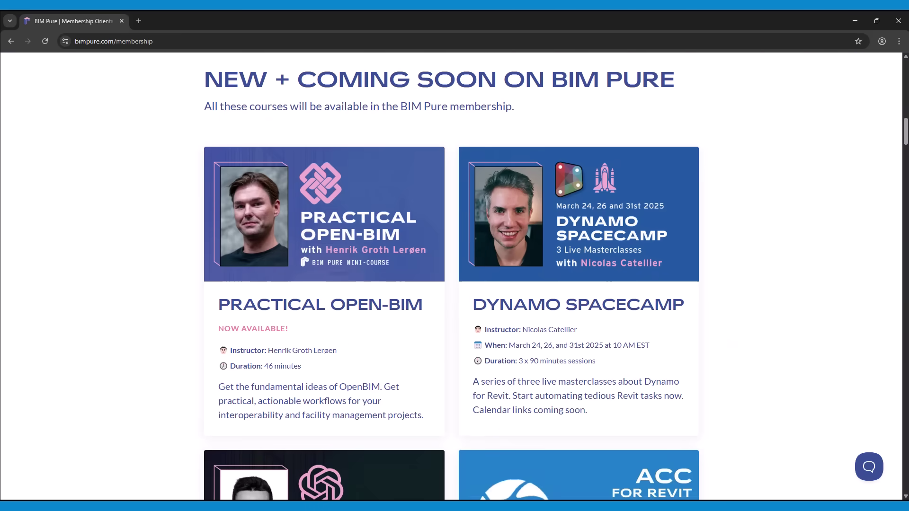
{"action": "scroll", "coordinate": [452, 273], "scroll_direction": "down", "scroll_amount": 18}
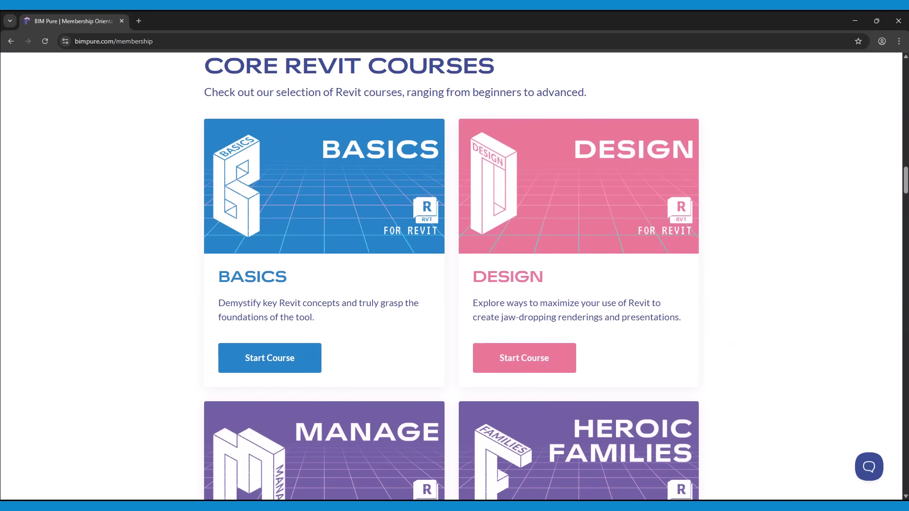